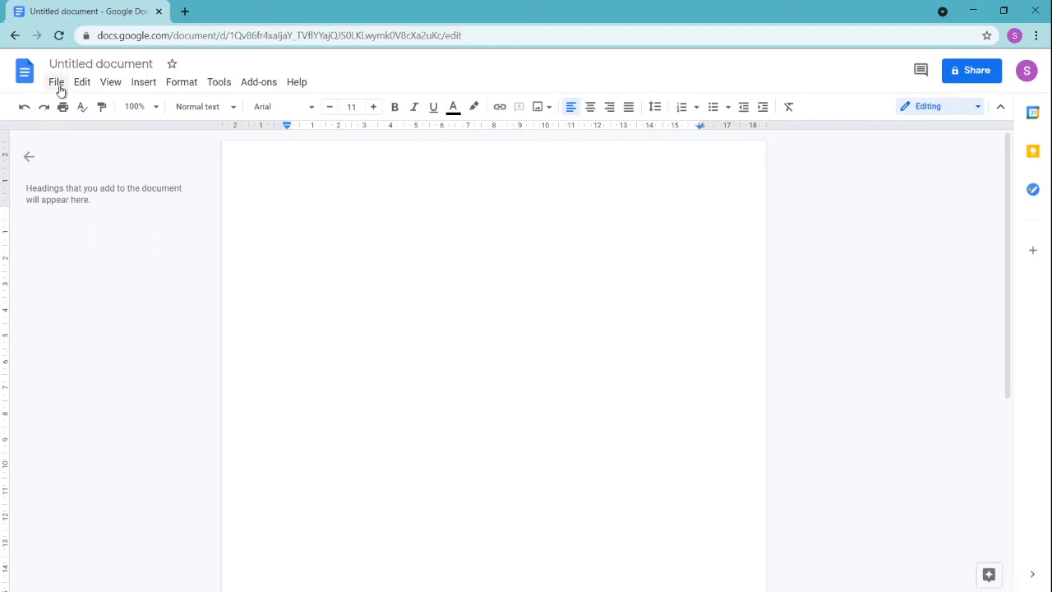
# Create a new Google Form from the open document and dismiss the introductory tour offer.
pyautogui.click(56, 84)
pyautogui.moveTo(74, 146)
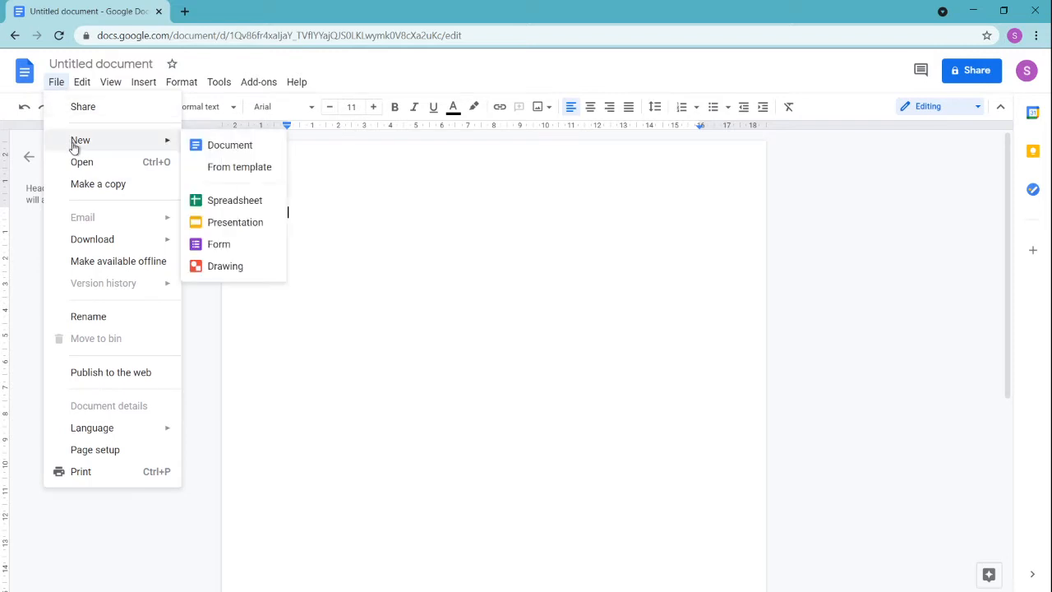
pyautogui.click(242, 250)
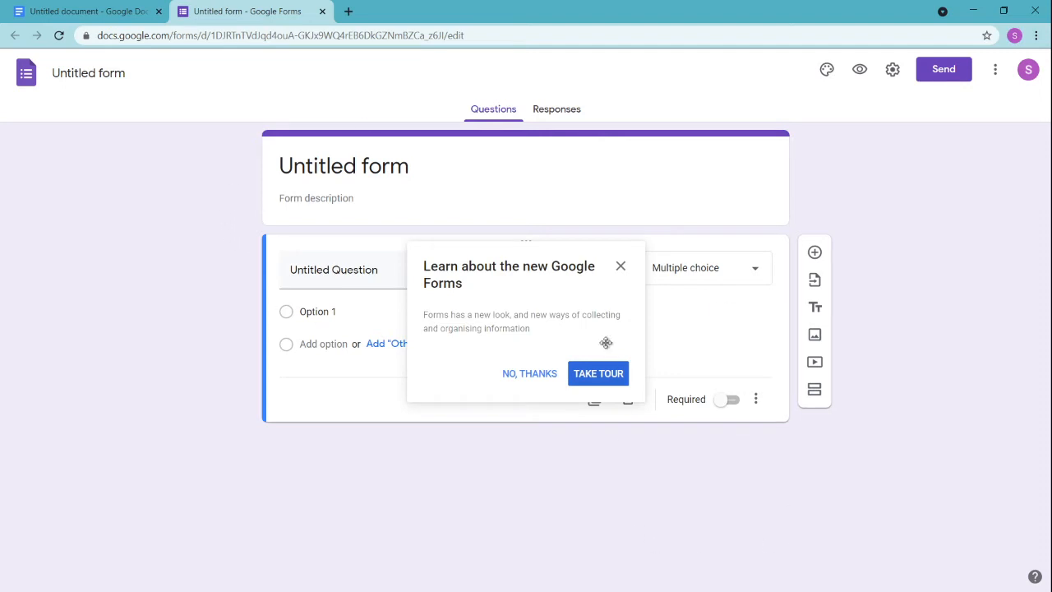
pyautogui.click(621, 266)
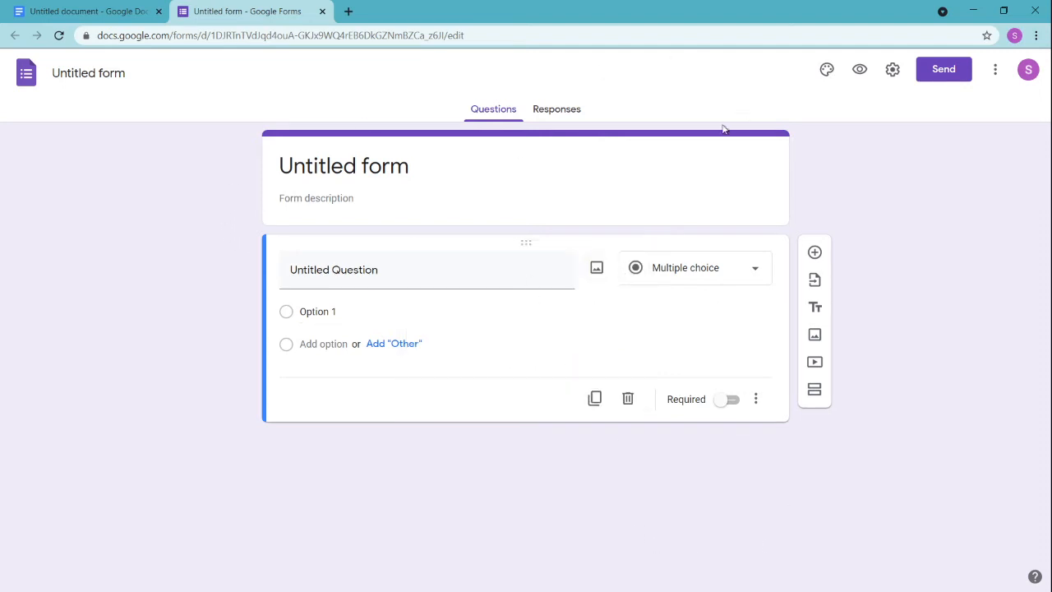
# In the form settings, disable the link to submit another response, make the form a quiz, and save.
pyautogui.click(893, 71)
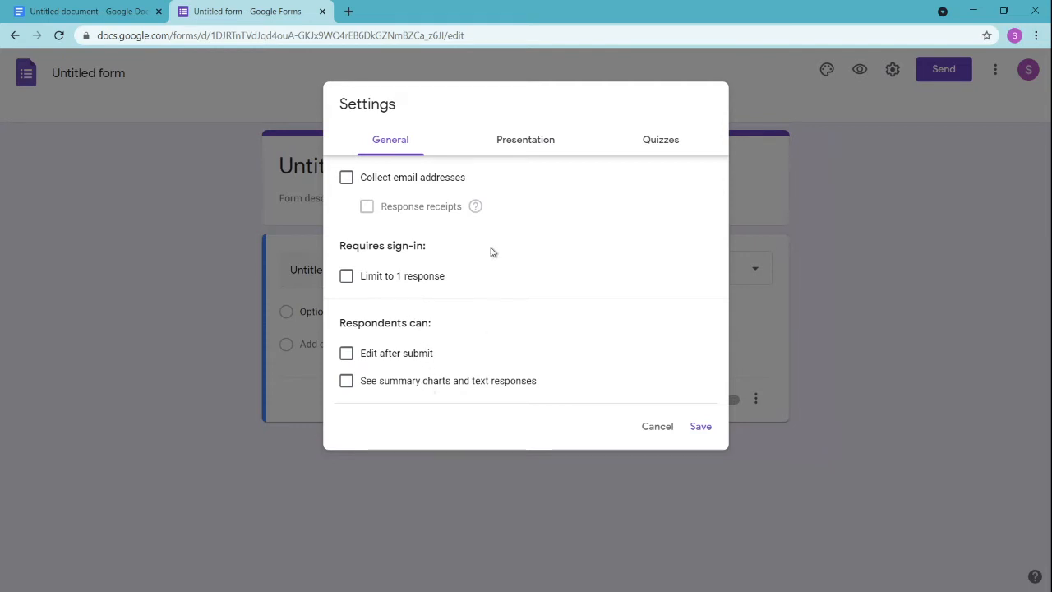
pyautogui.click(528, 149)
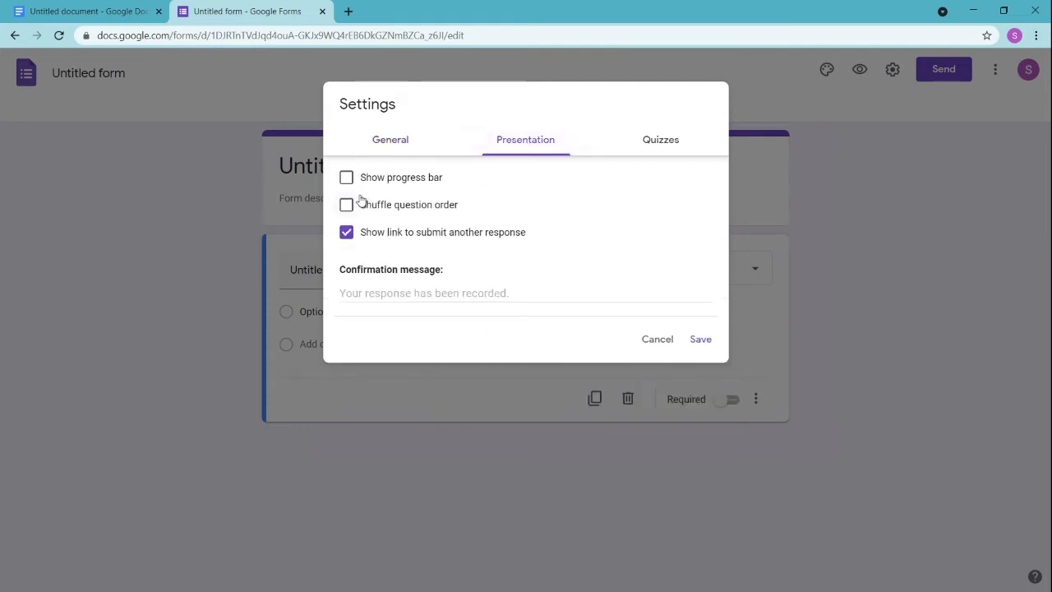
pyautogui.click(346, 235)
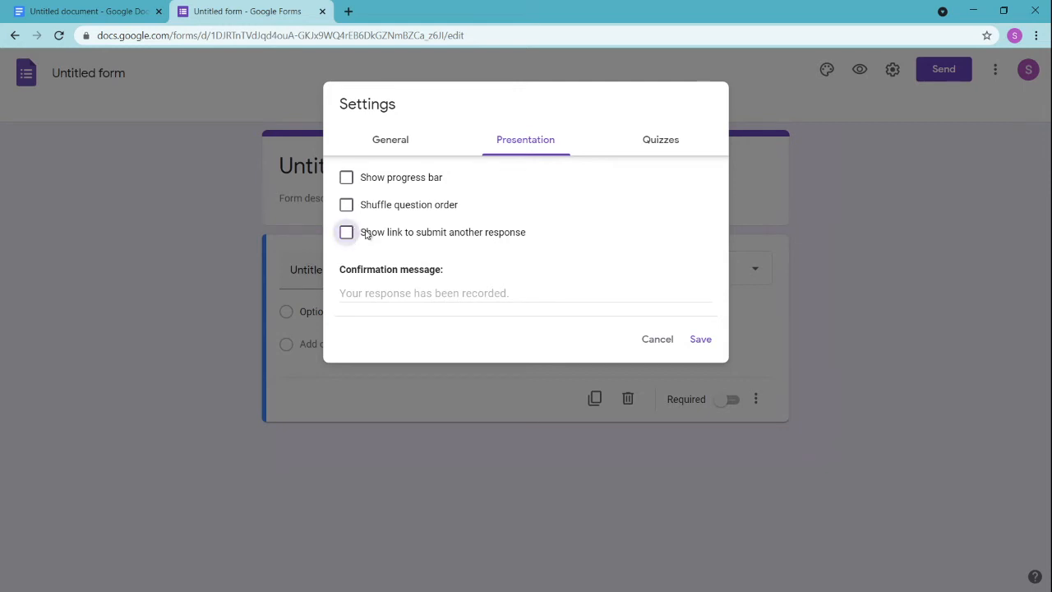
pyautogui.click(660, 141)
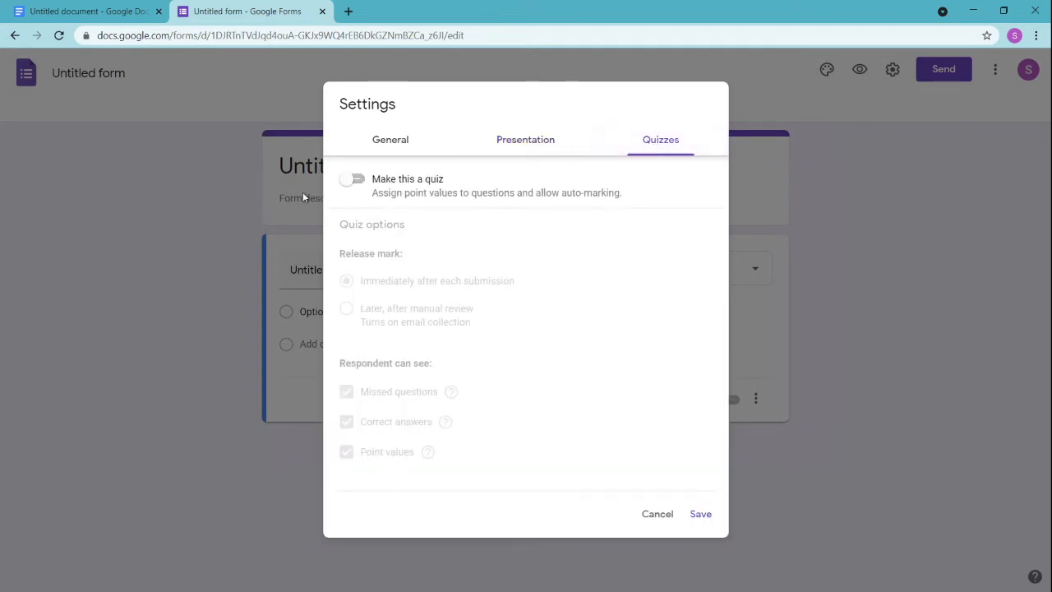
pyautogui.click(350, 182)
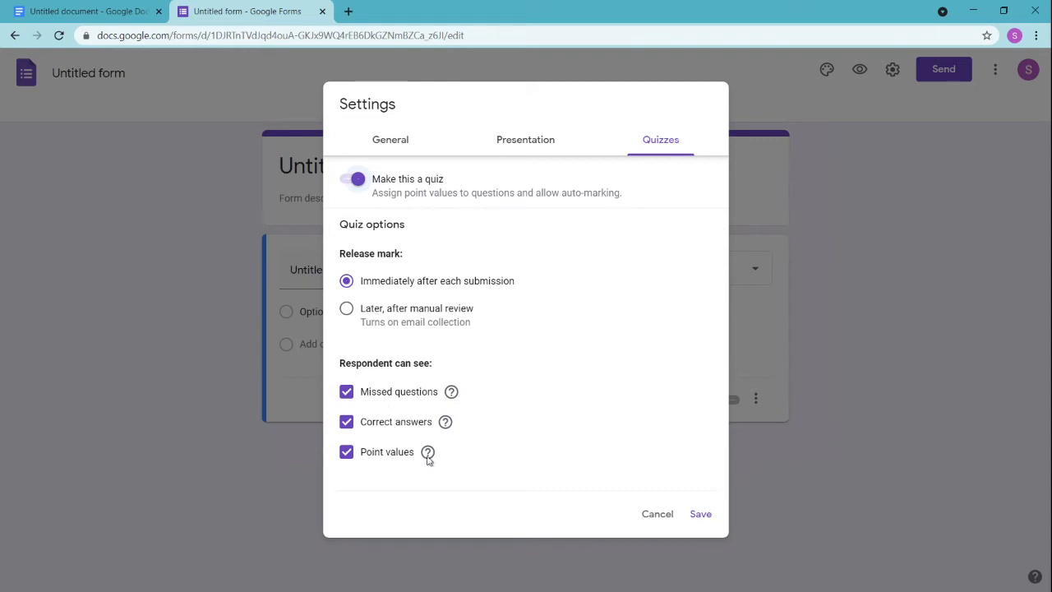
pyautogui.click(701, 515)
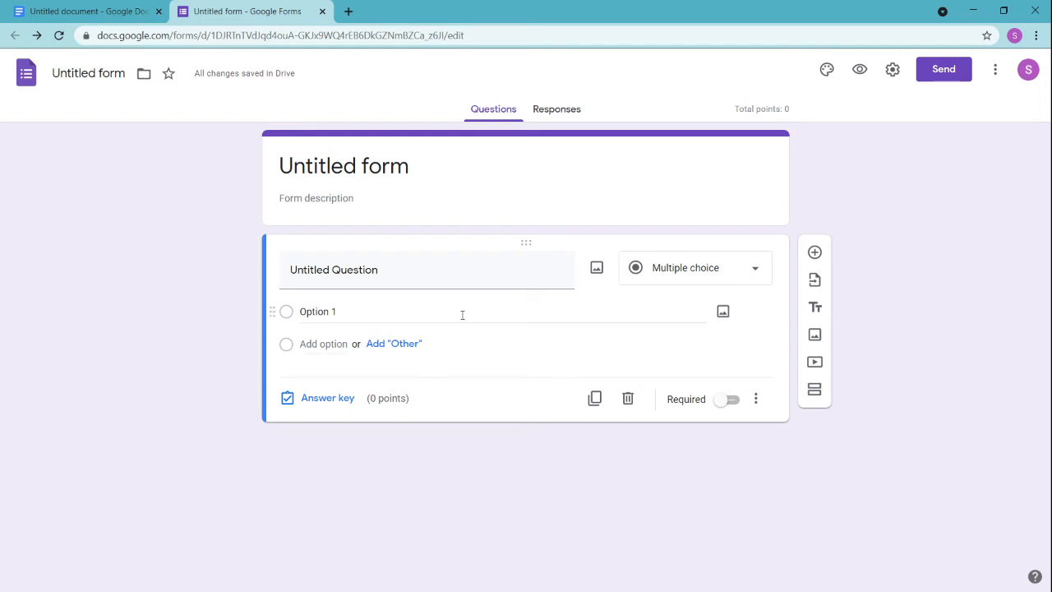
# Replace the form's title with "The Dog Quiz".
pyautogui.click(543, 182)
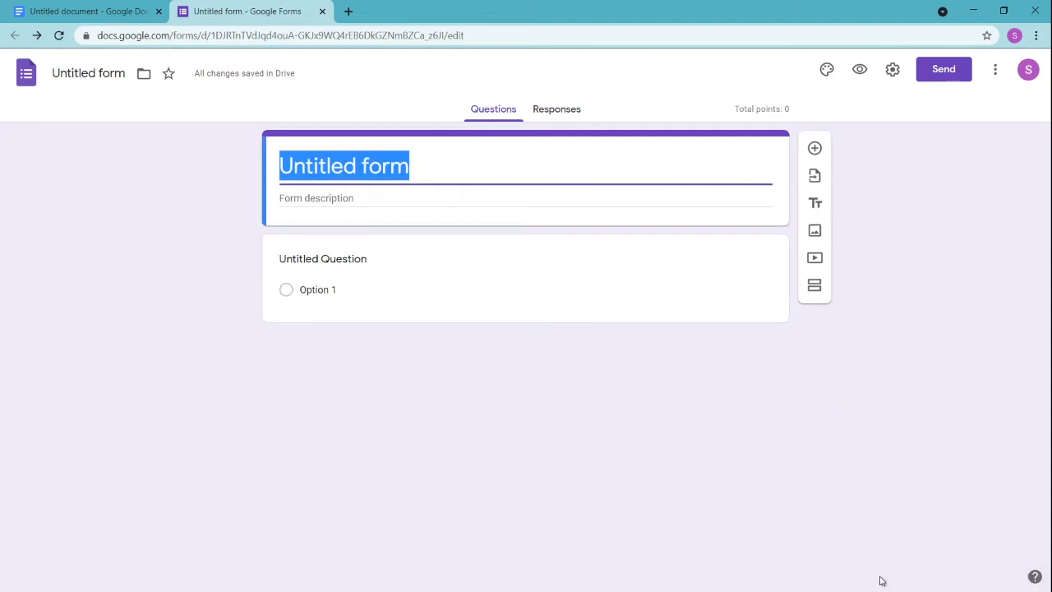
pyautogui.write('The ')
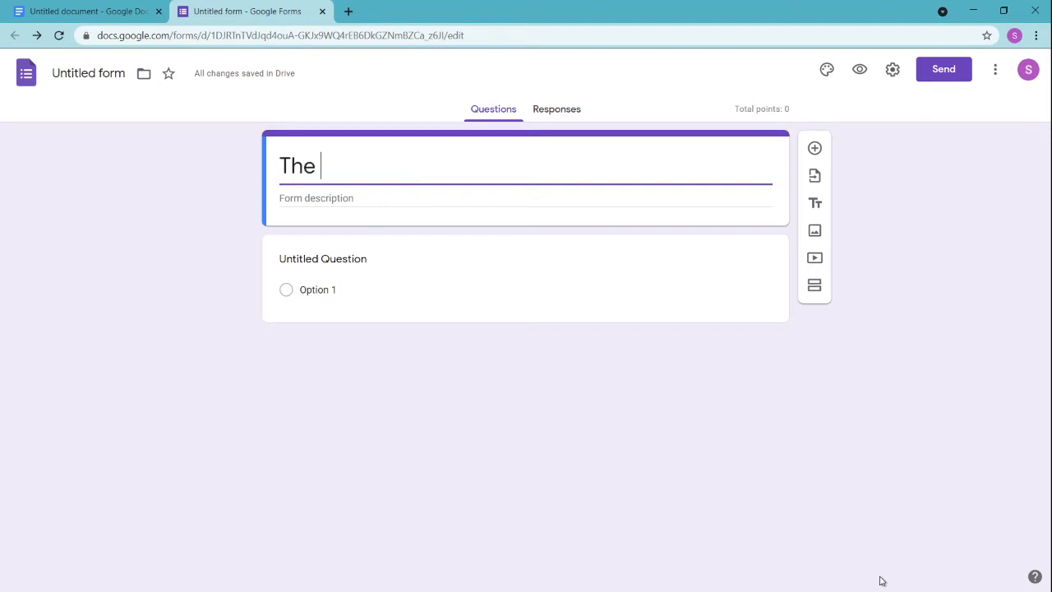
pyautogui.write('Do')
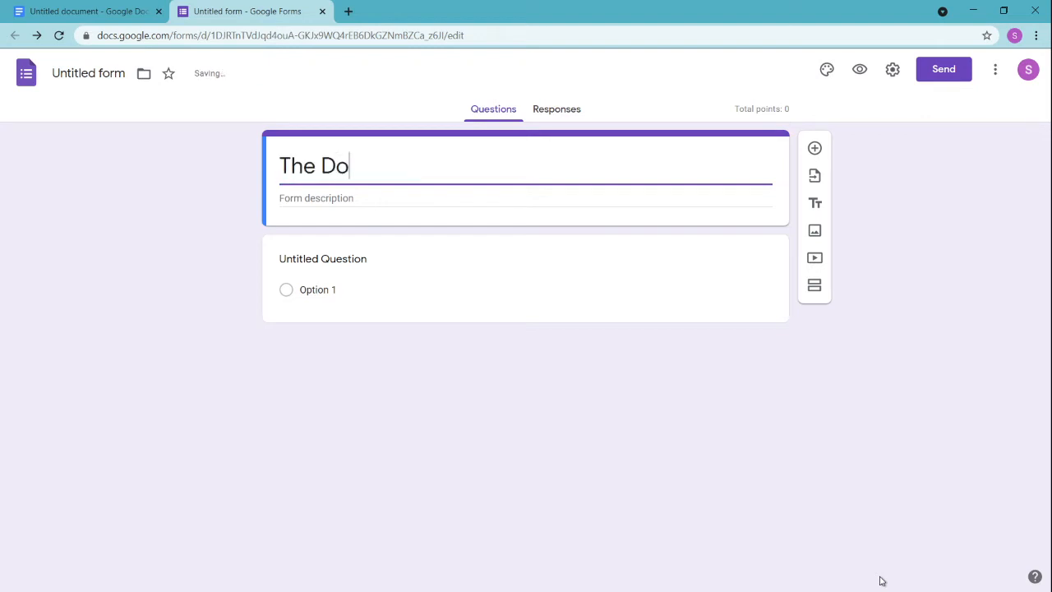
pyautogui.write('g Quiz')
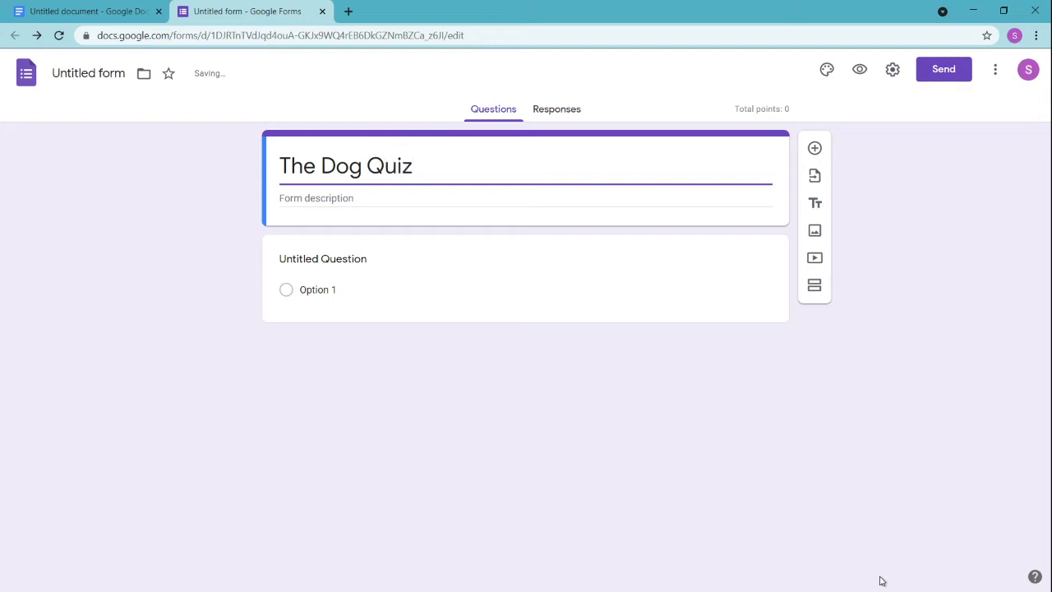
pyautogui.press('Tab')
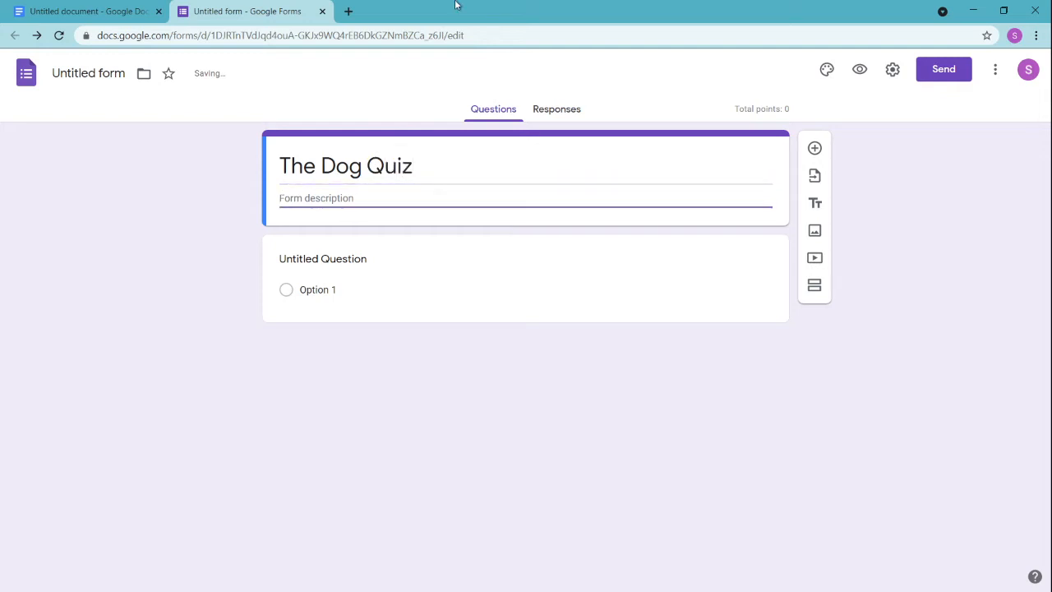
# Turn the untitled question into a required short-answer question reading "HUKD Username?".
pyautogui.click(420, 261)
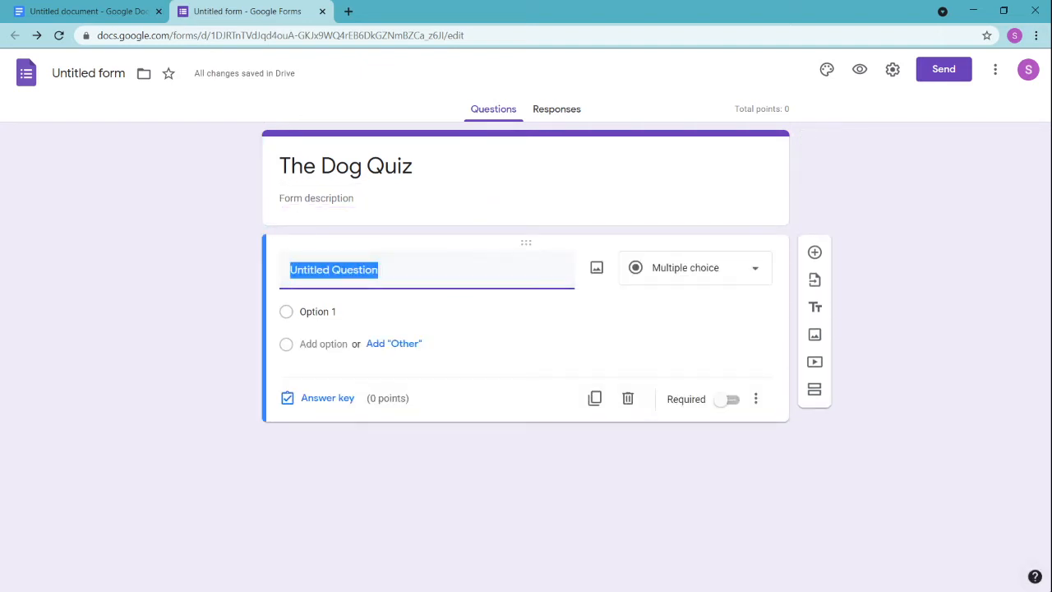
pyautogui.write('HUKD')
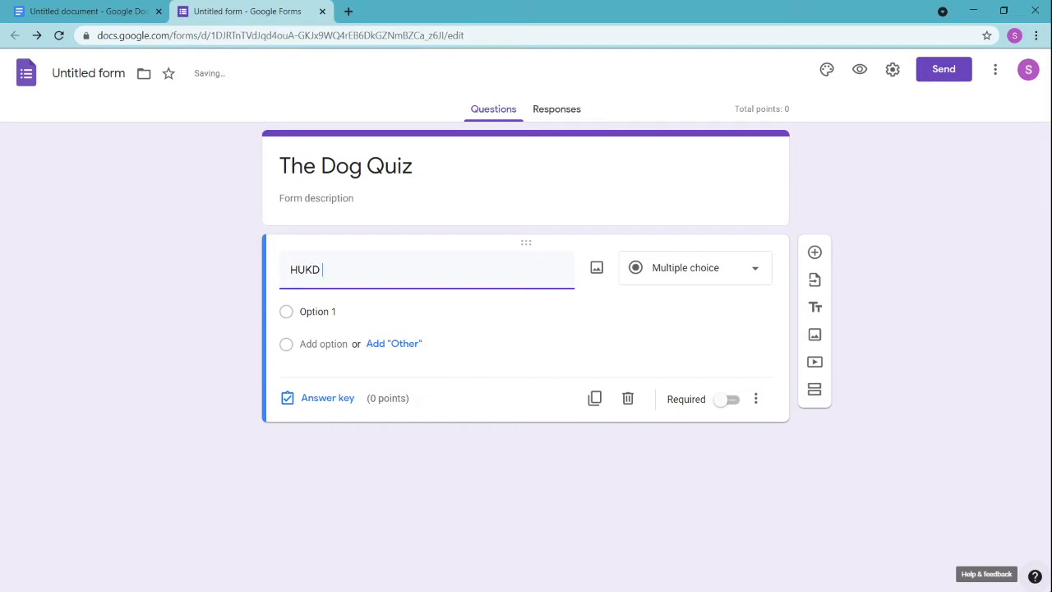
pyautogui.write(' Username?')
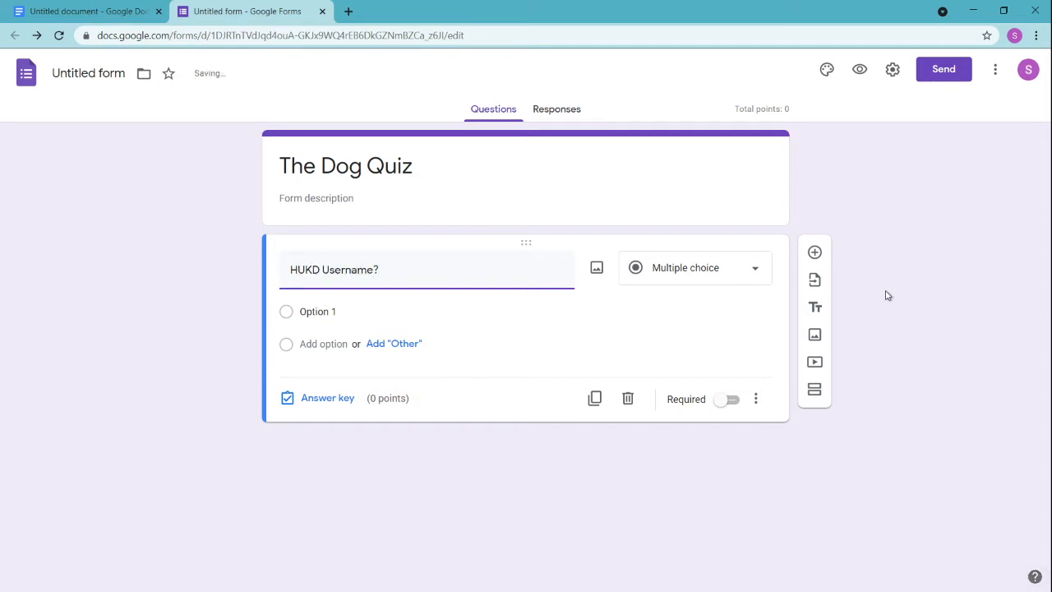
pyautogui.click(701, 275)
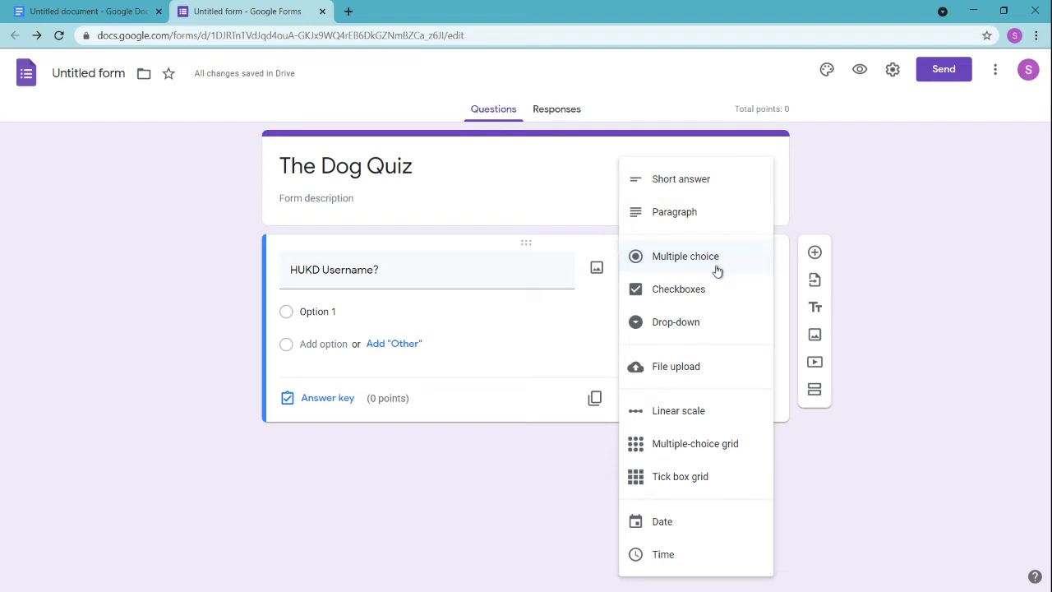
pyautogui.click(734, 184)
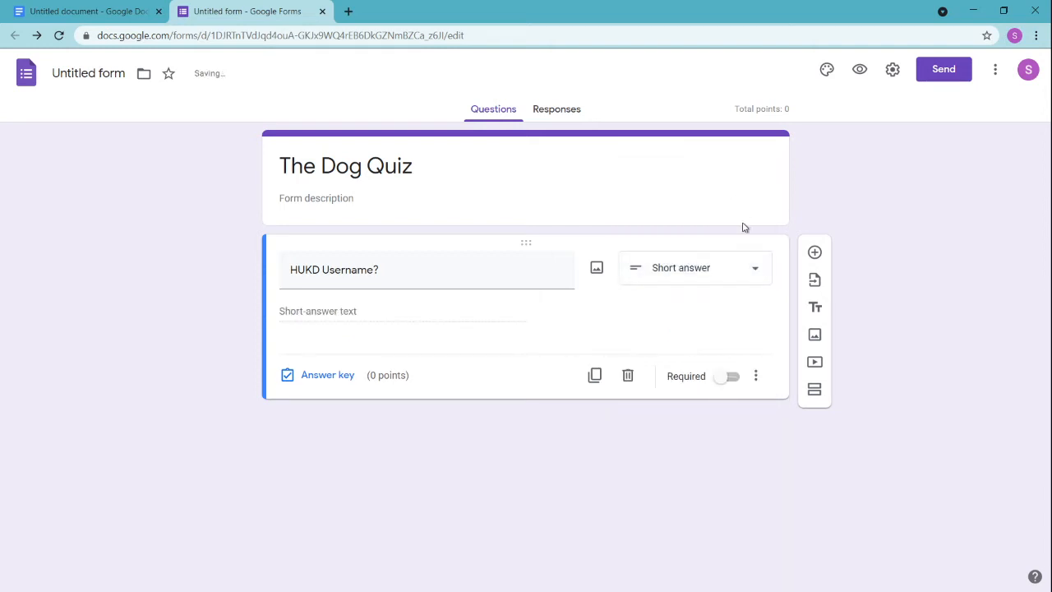
pyautogui.click(734, 380)
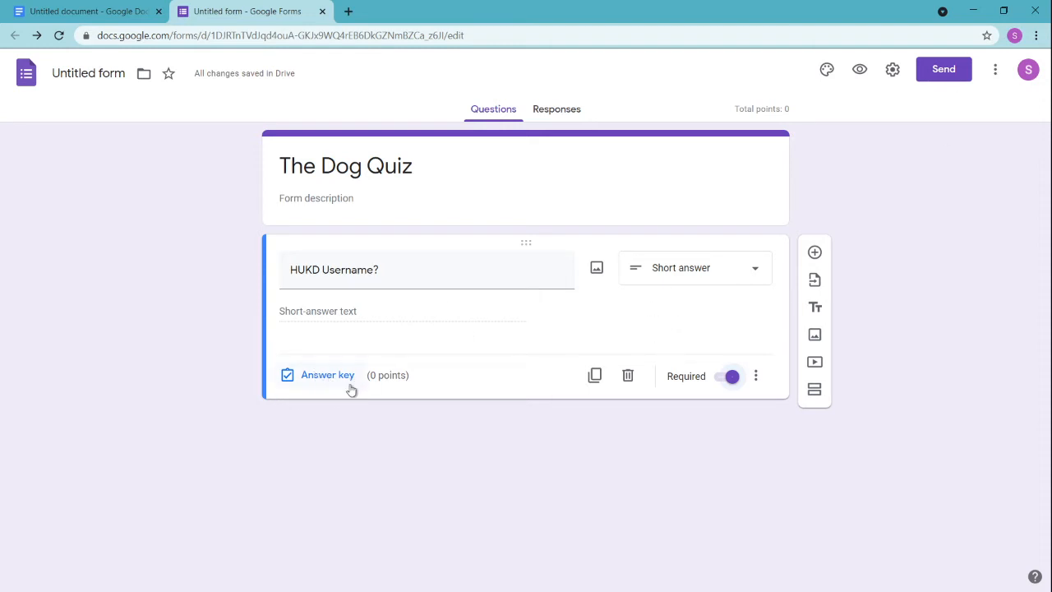
# Add a required multiple-choice question numbered 1 asking whether a given name is a dog breed, with the options Yes and No.
pyautogui.click(815, 254)
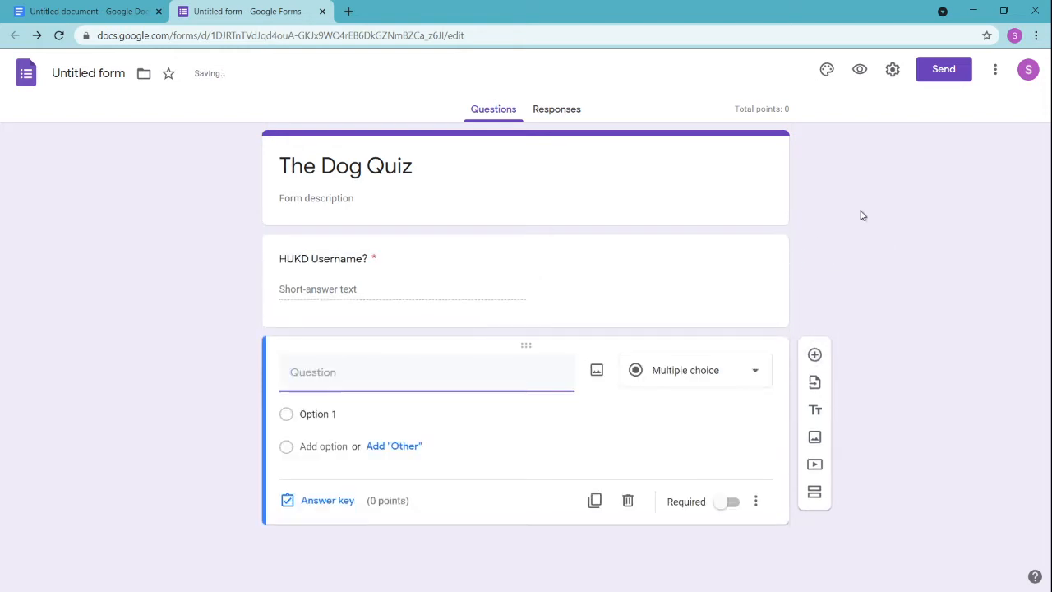
pyautogui.write('1. Is Shabbir is a dog br')
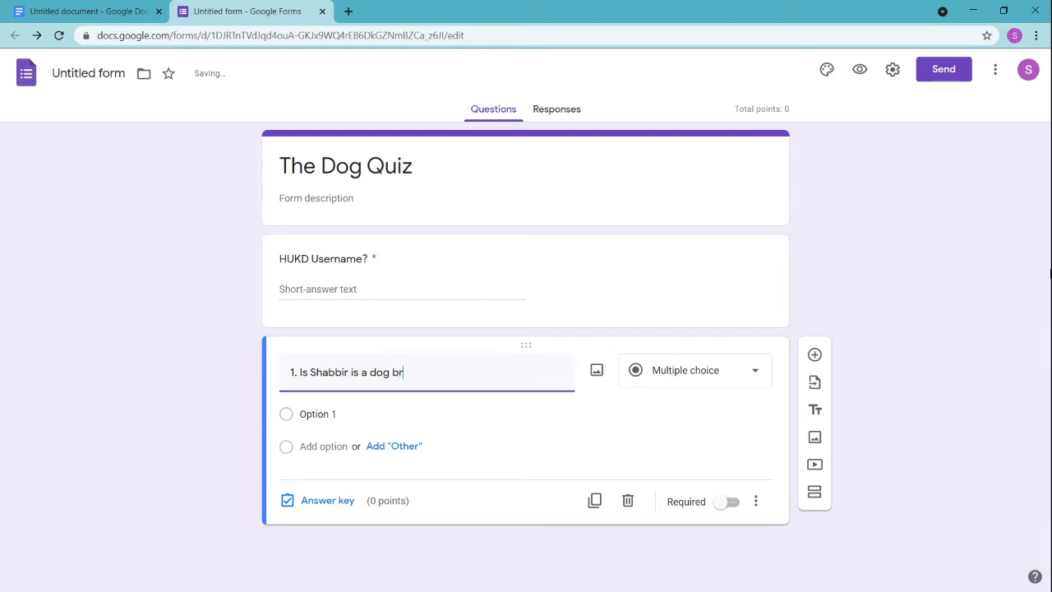
pyautogui.write('d')
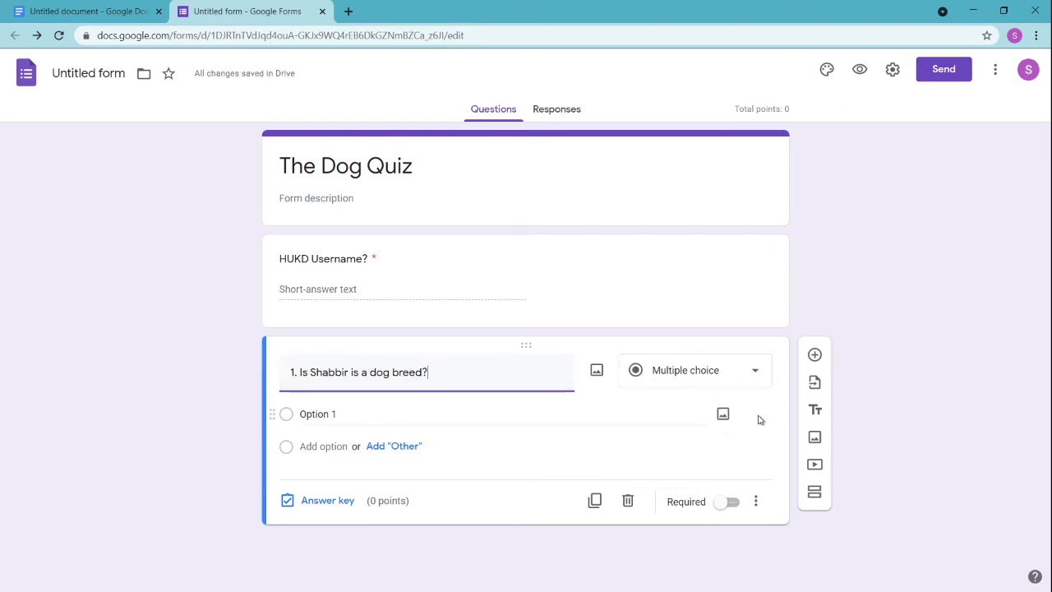
pyautogui.click(368, 407)
pyautogui.write('Yes')
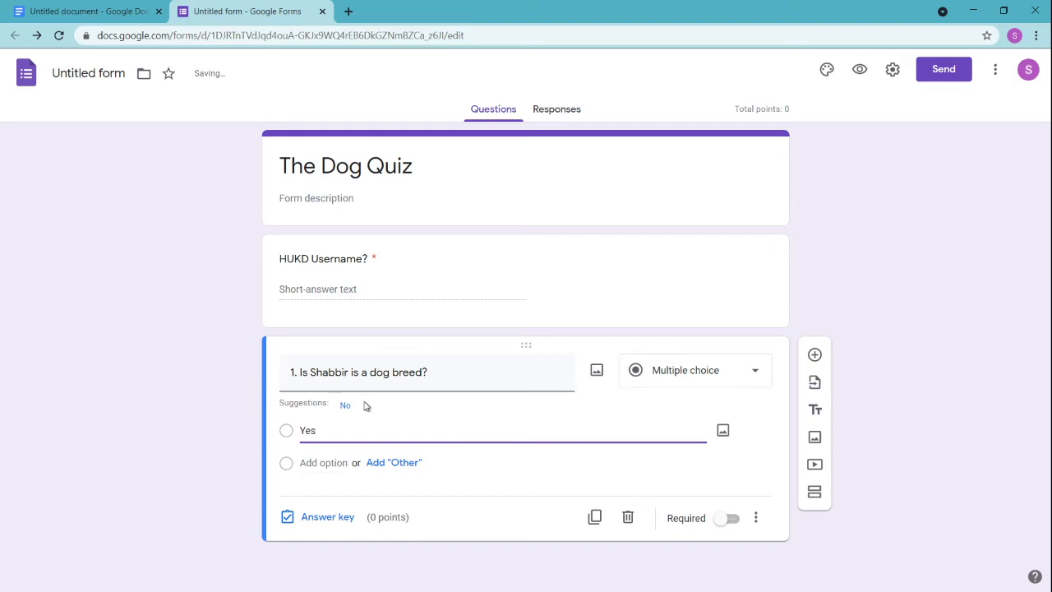
pyautogui.click(346, 404)
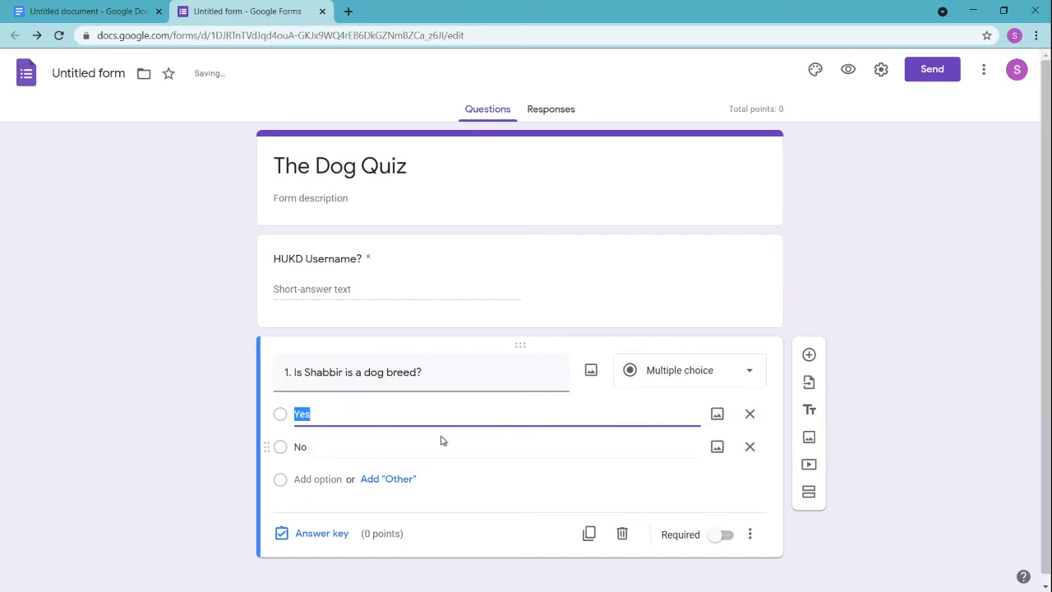
pyautogui.click(715, 536)
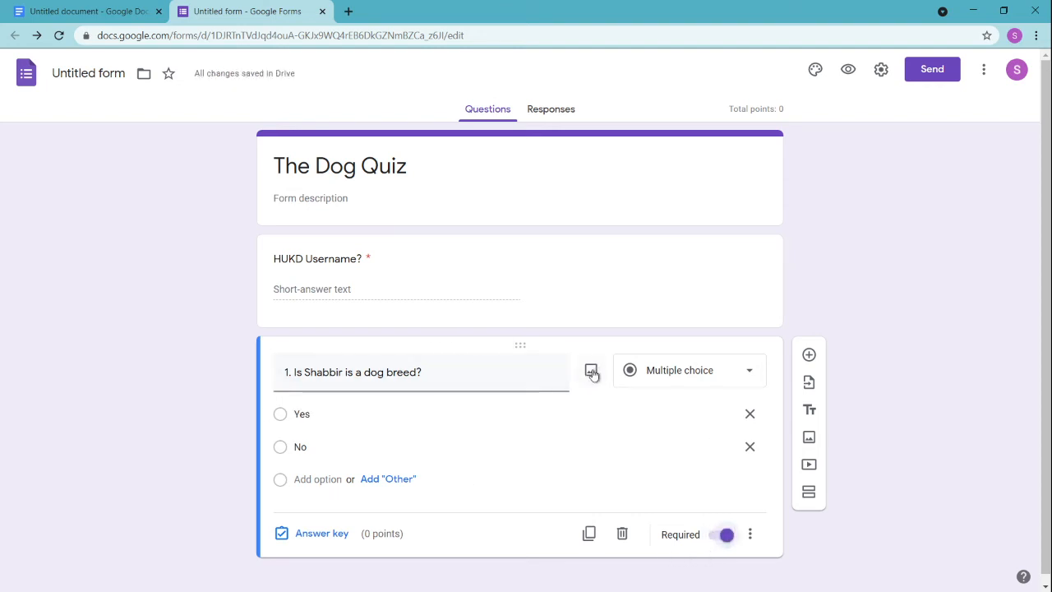
# Search Google images for "dog" and insert the white puppy on the wooden deck into the dog breed question.
pyautogui.click(591, 372)
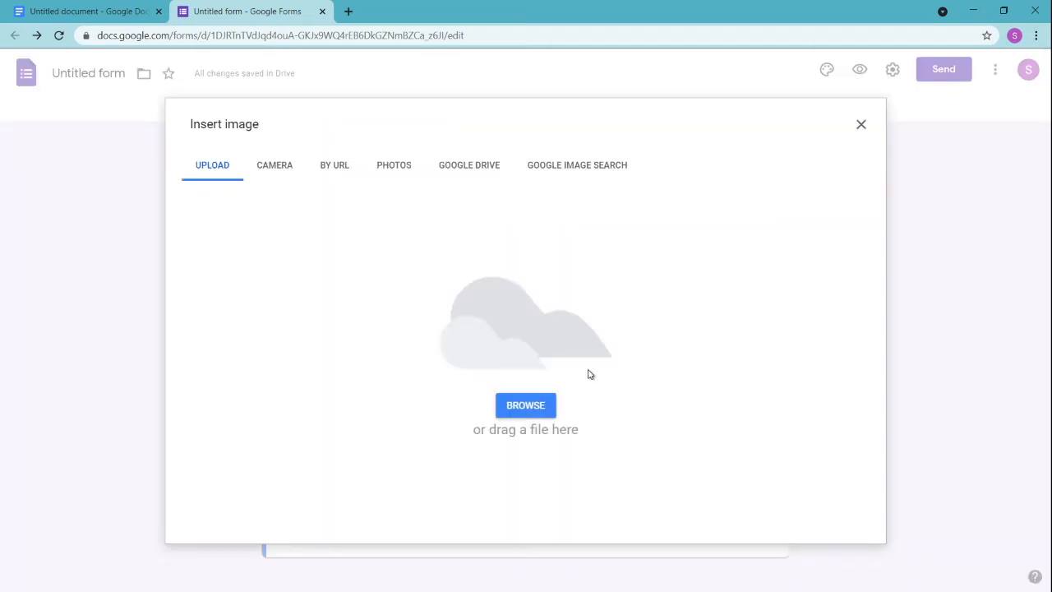
pyautogui.click(584, 166)
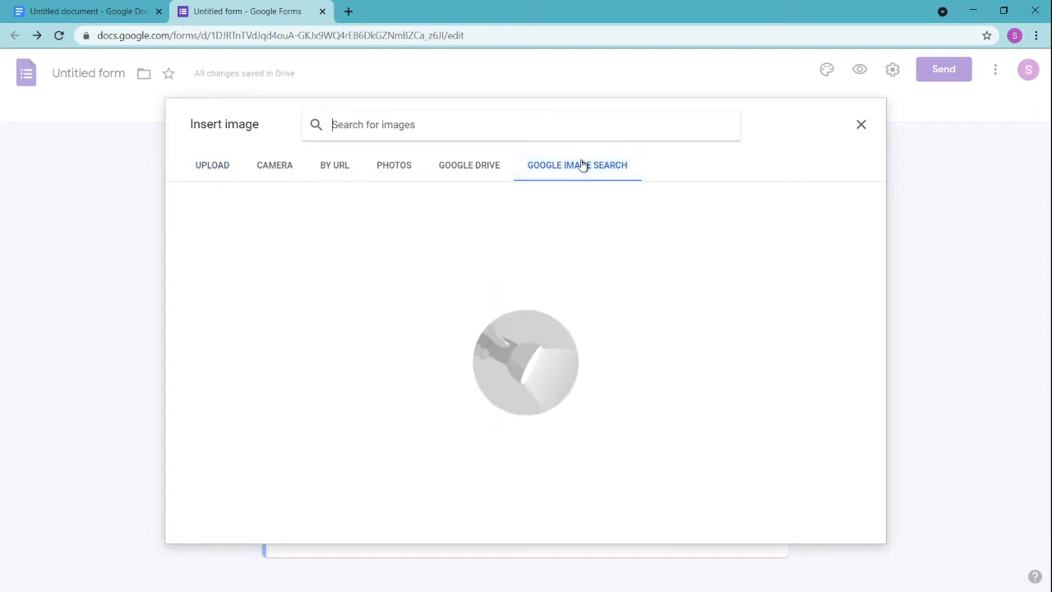
pyautogui.write('dog')
pyautogui.press('Return')
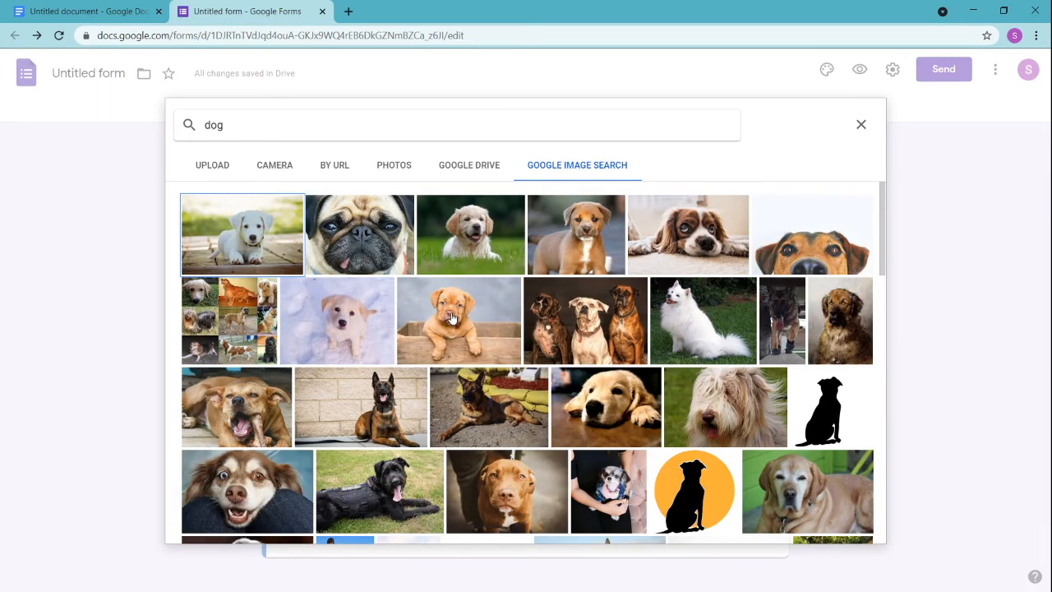
pyautogui.click(350, 331)
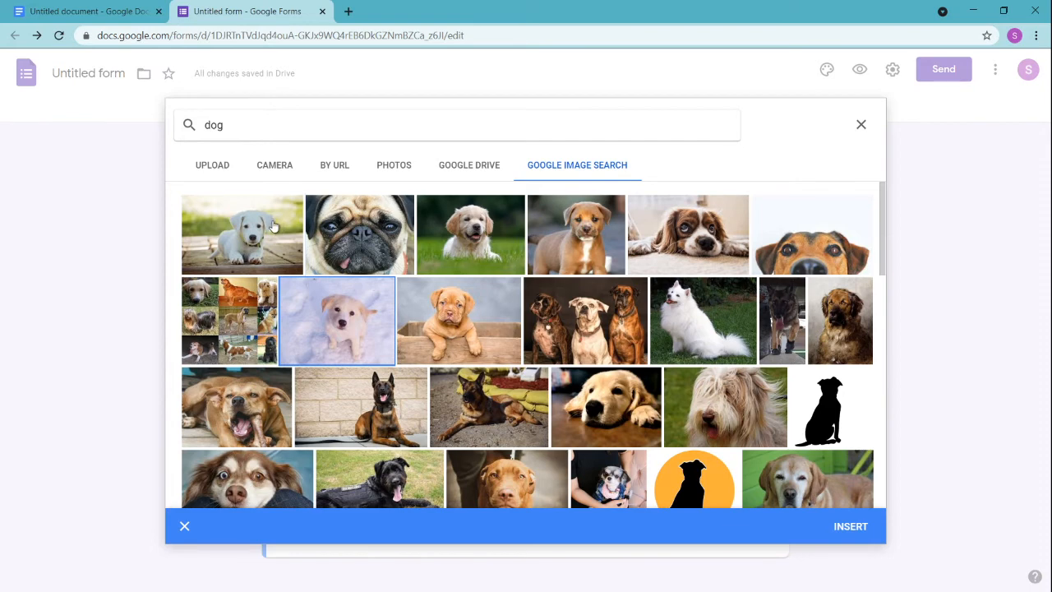
pyautogui.click(252, 263)
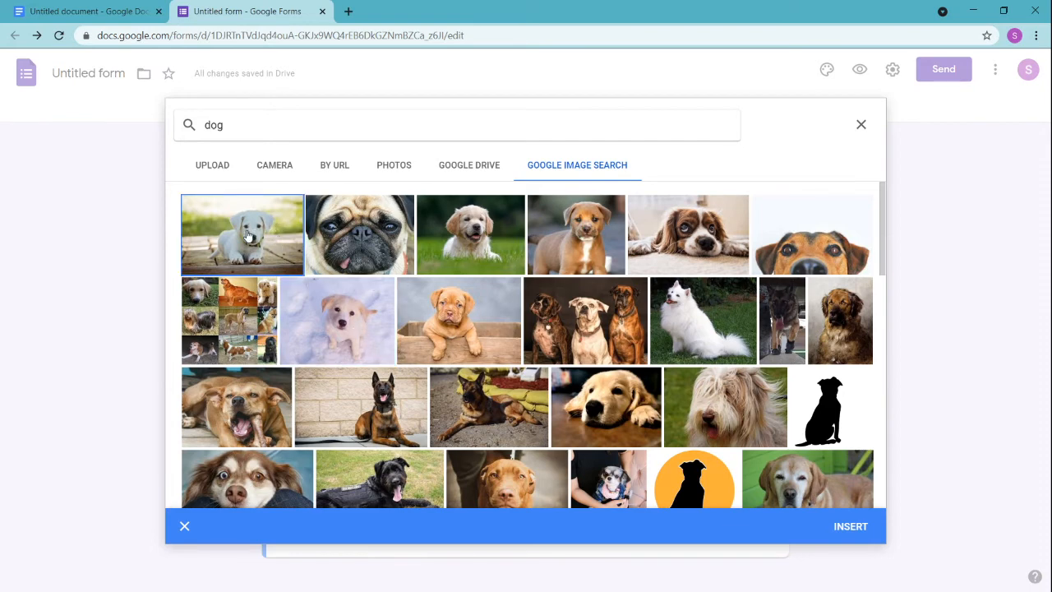
pyautogui.click(247, 236)
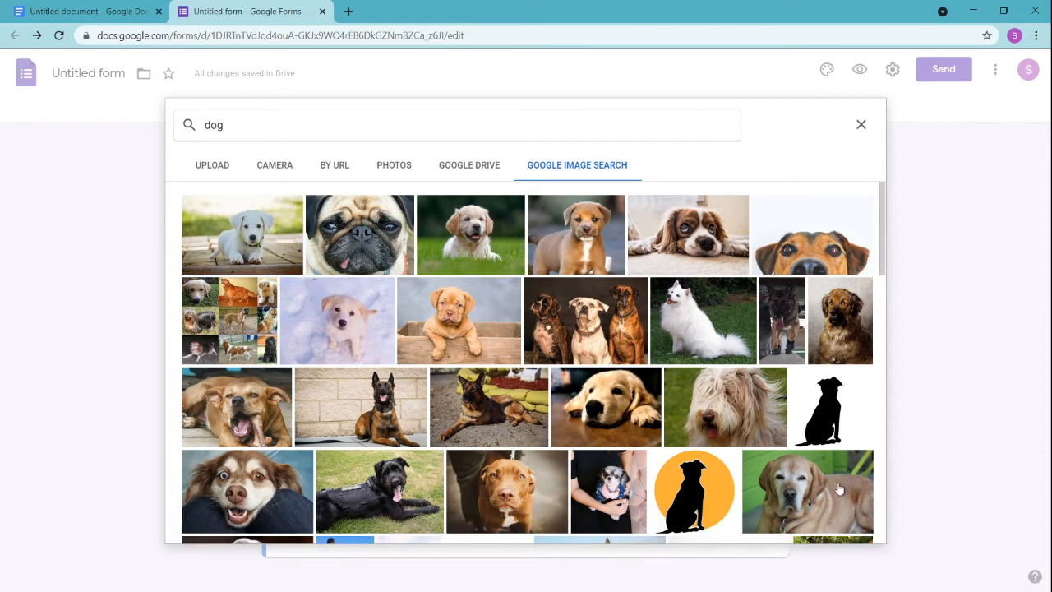
pyautogui.click(277, 231)
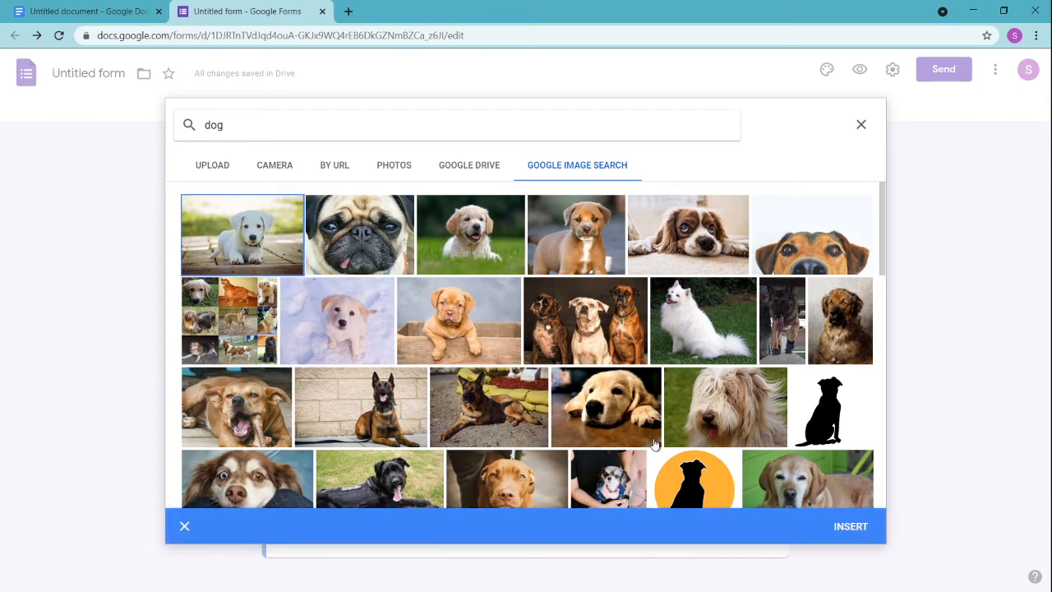
pyautogui.click(851, 528)
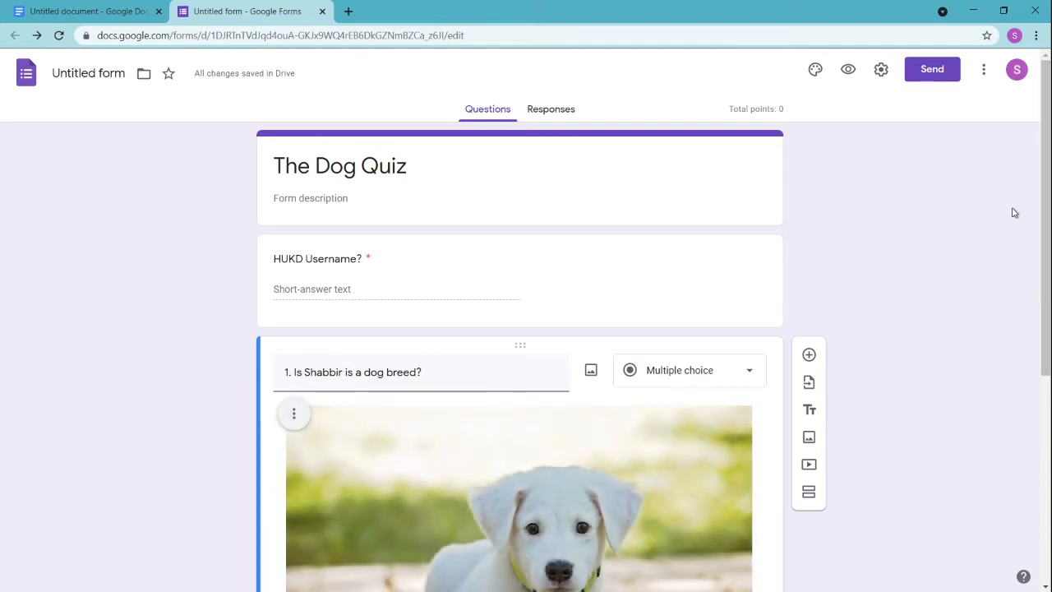
pyautogui.scroll(-1, 1049, 216)
pyautogui.scroll(-5, 1048, 215)
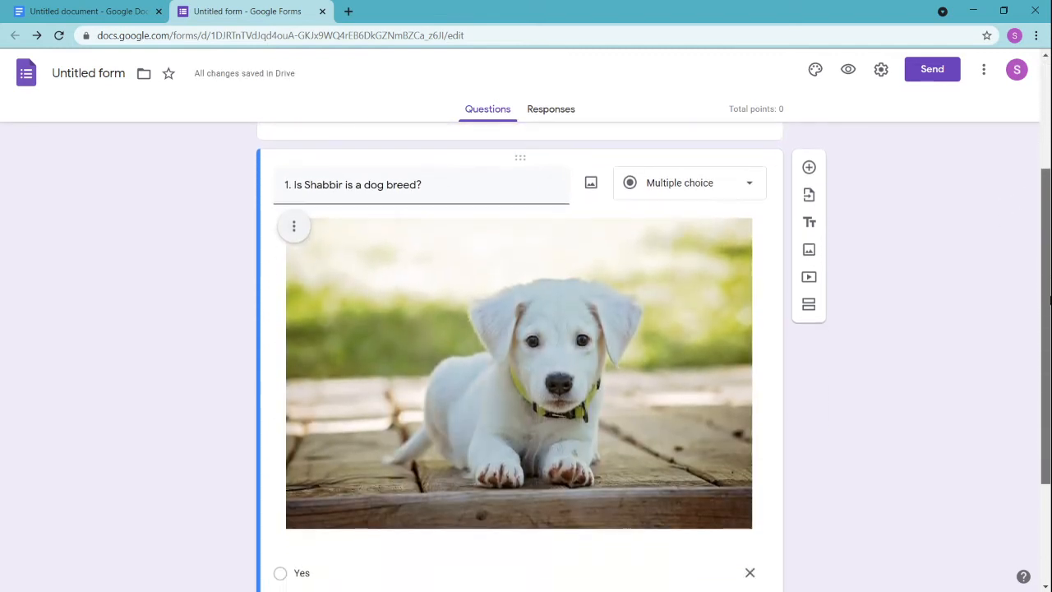
# Shrink the puppy image in question 1 proportionally to about four fifths of its width.
pyautogui.click(734, 524)
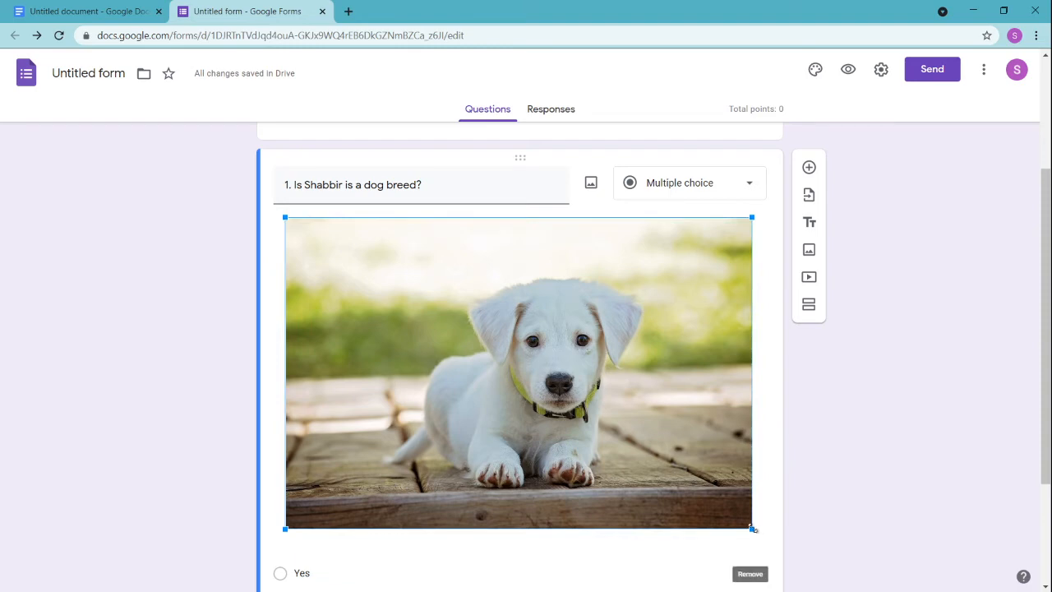
pyautogui.moveTo(752, 529); pyautogui.dragTo(669, 396)
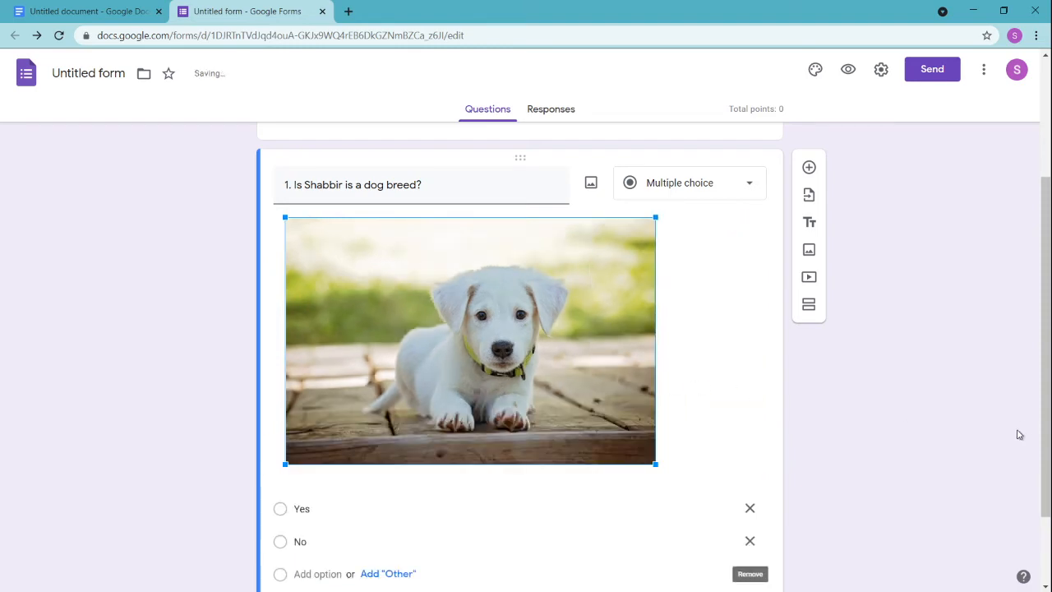
# Set question 1's answer key to 1 point with No as the correct answer.
pyautogui.scroll(-2, 1018, 431)
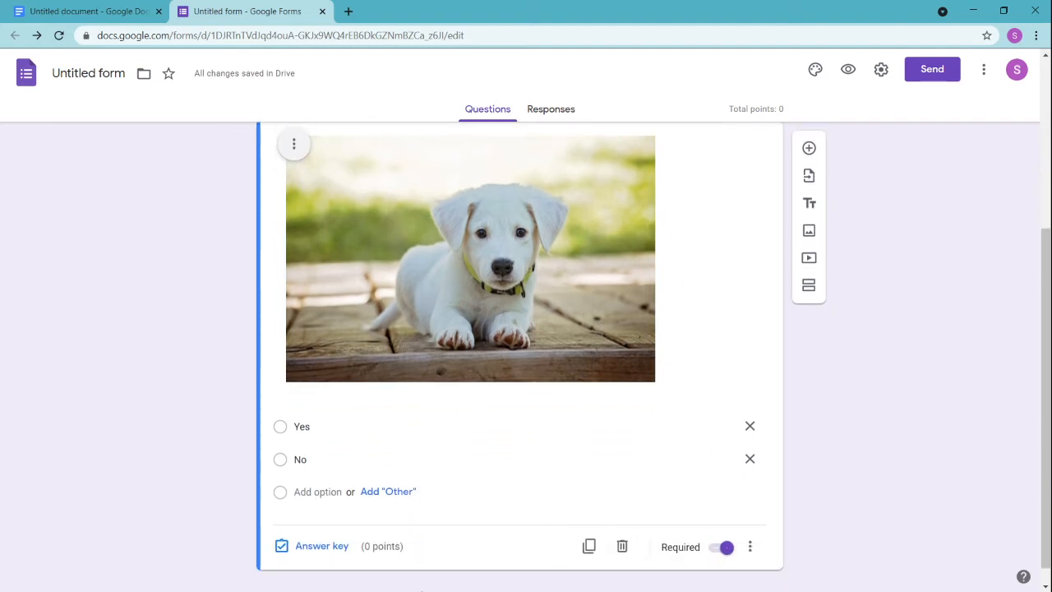
pyautogui.click(323, 544)
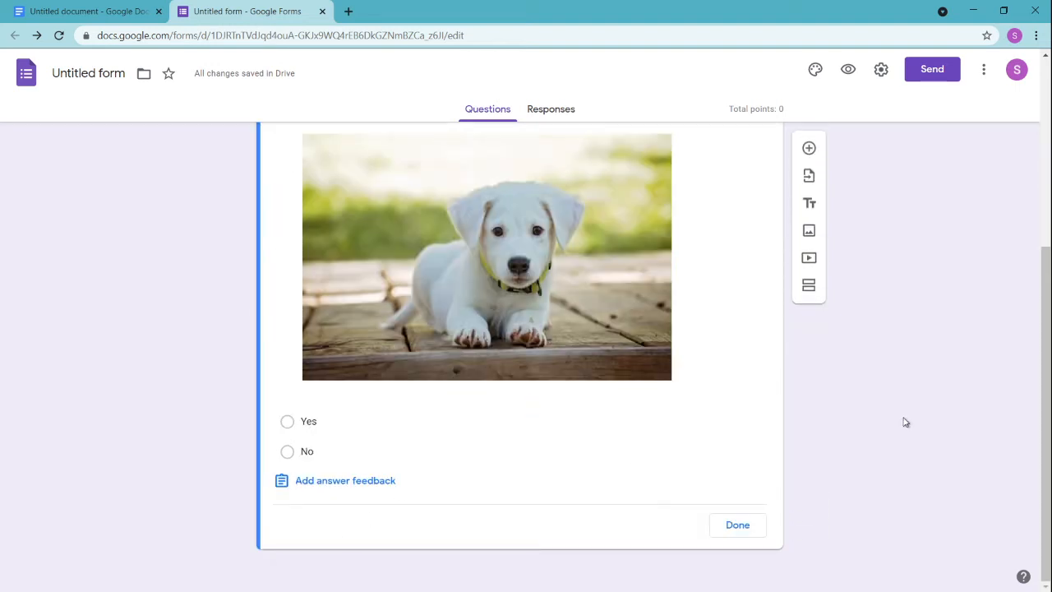
pyautogui.scroll(2, 905, 422)
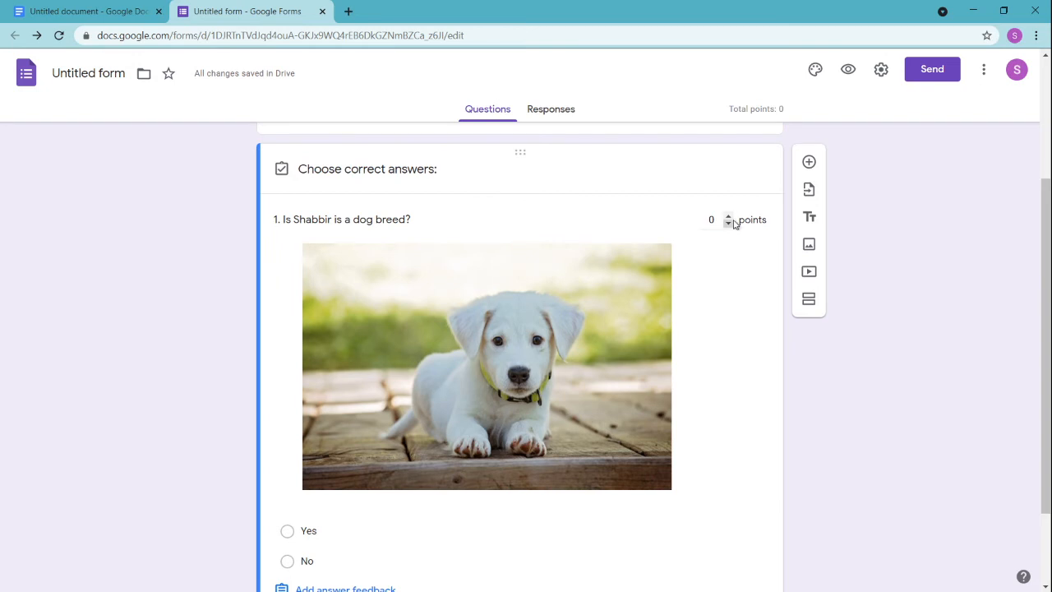
pyautogui.click(728, 217)
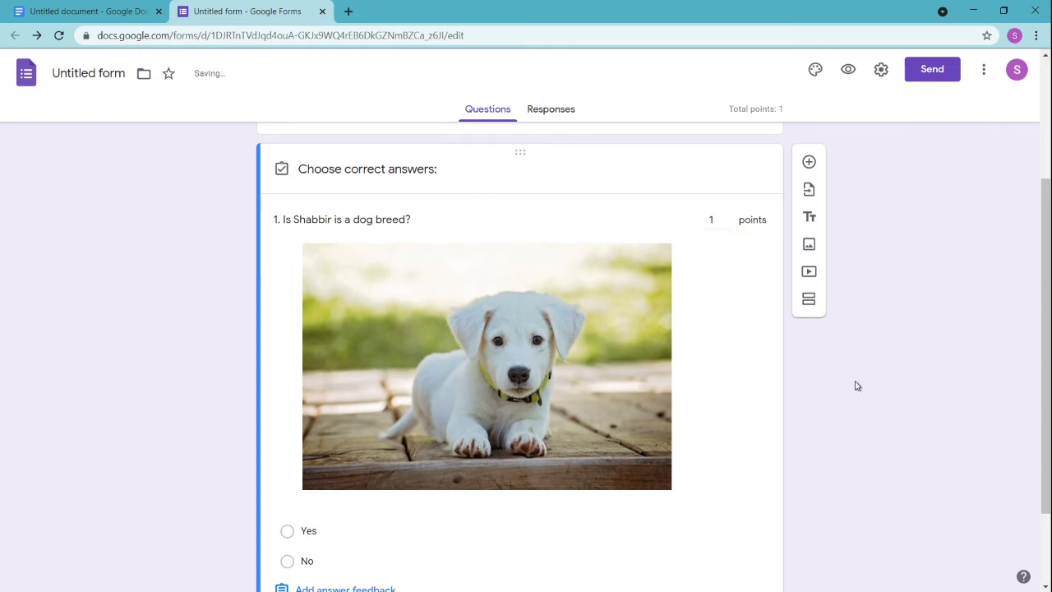
pyautogui.scroll(-1, 858, 384)
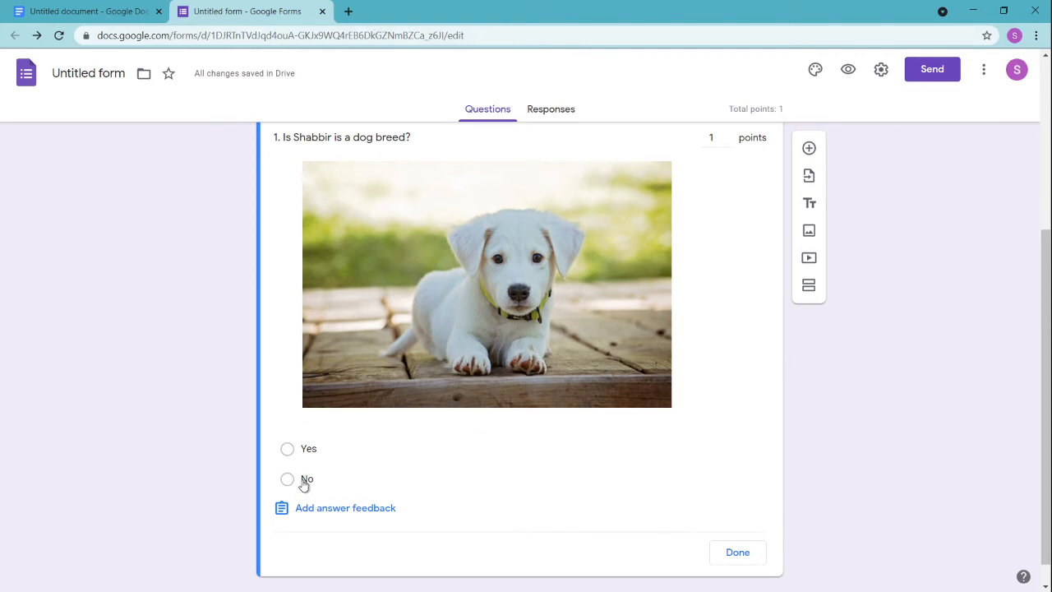
pyautogui.click(414, 485)
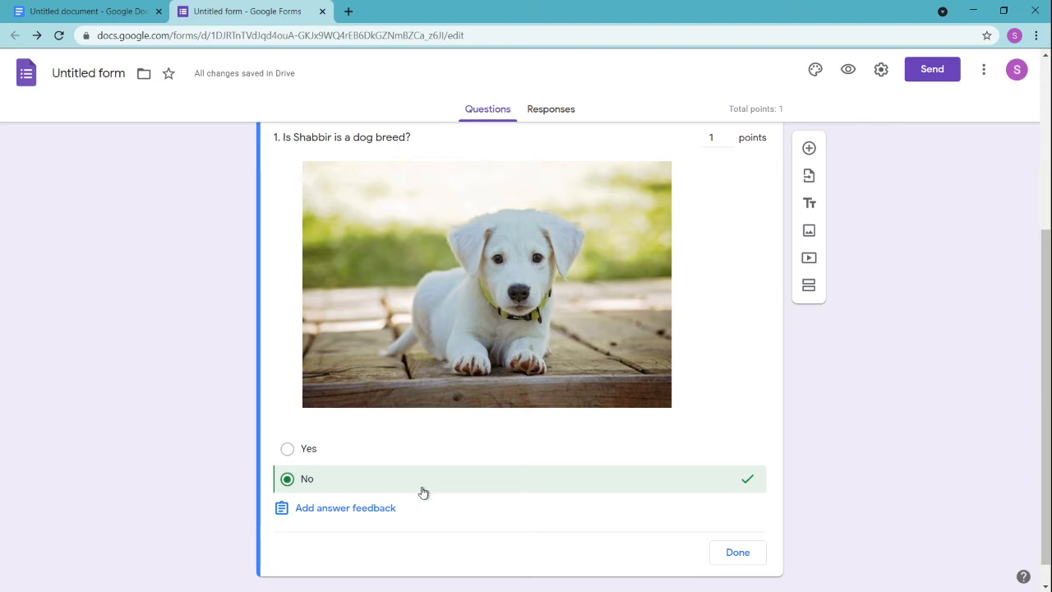
pyautogui.click(738, 560)
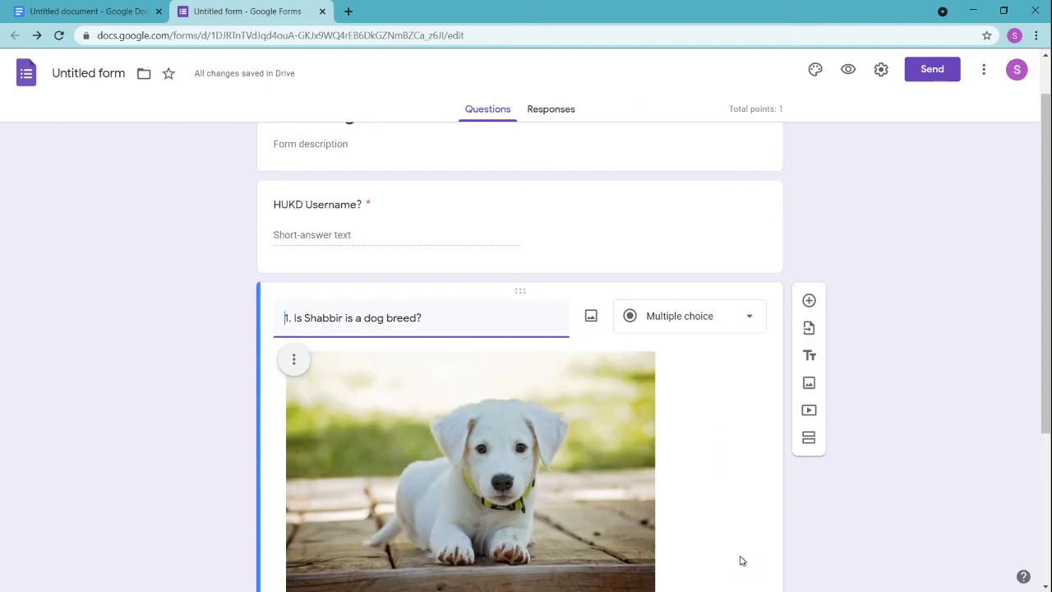
pyautogui.click(894, 490)
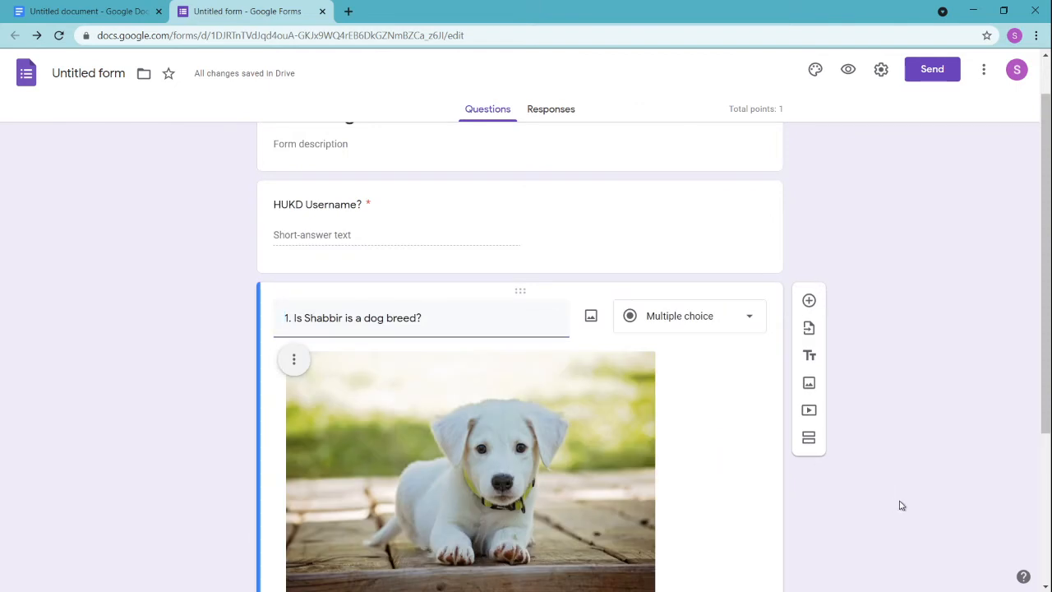
# Add a required short-answer question below question 1 reading "2. What dog breed was Scooby Doo?".
pyautogui.scroll(-2, 896, 502)
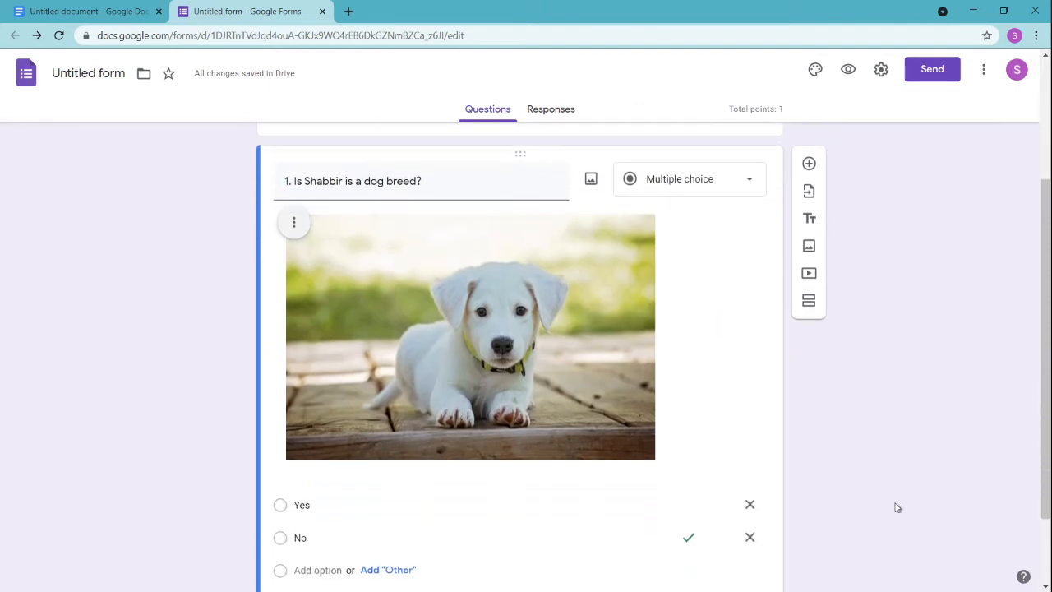
pyautogui.click(809, 164)
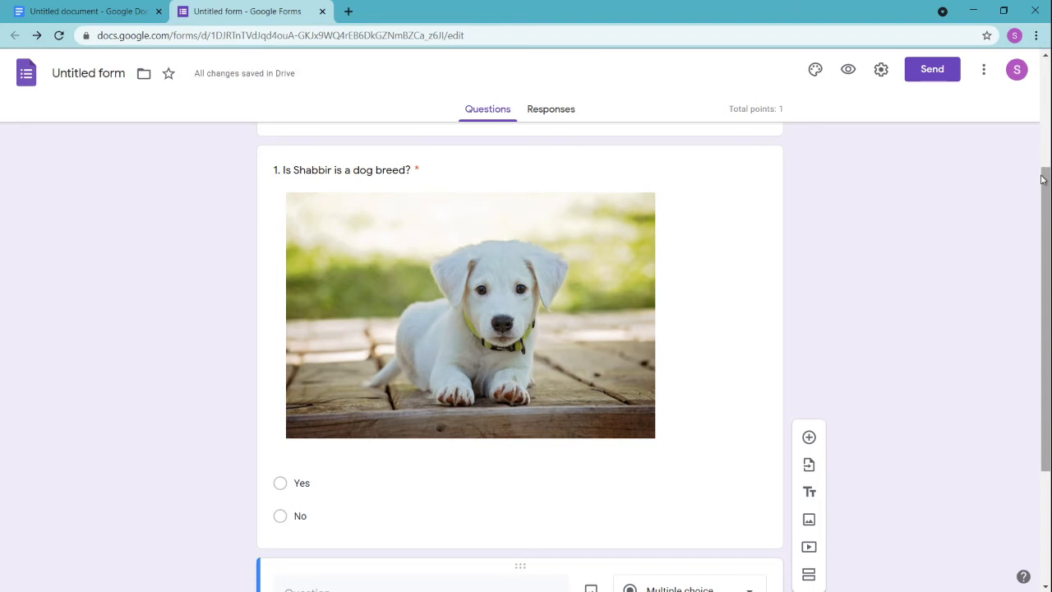
pyautogui.moveTo(1048, 187); pyautogui.dragTo(1049, 257)
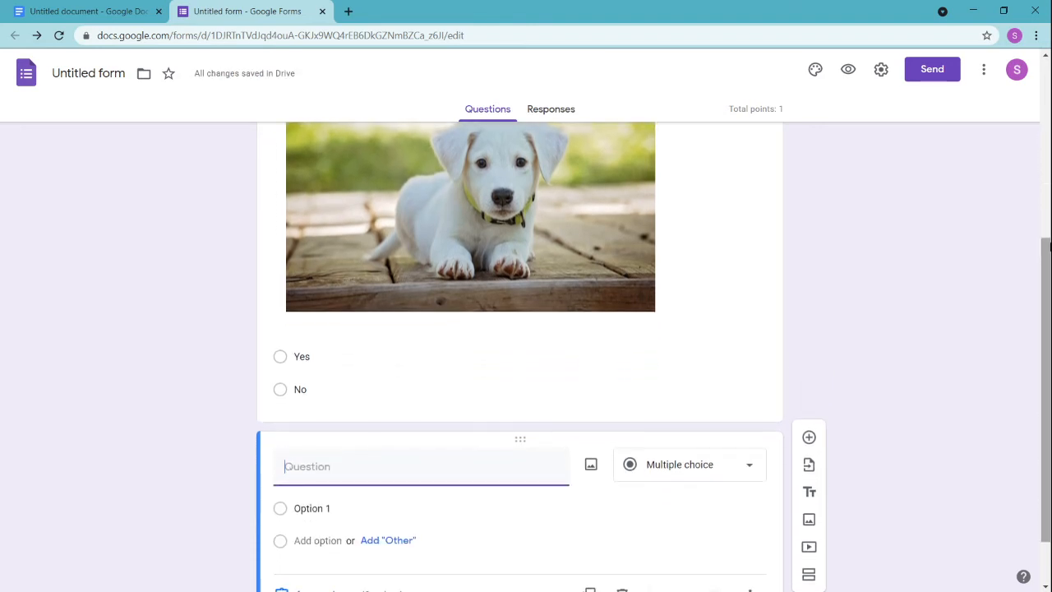
pyautogui.write('2.')
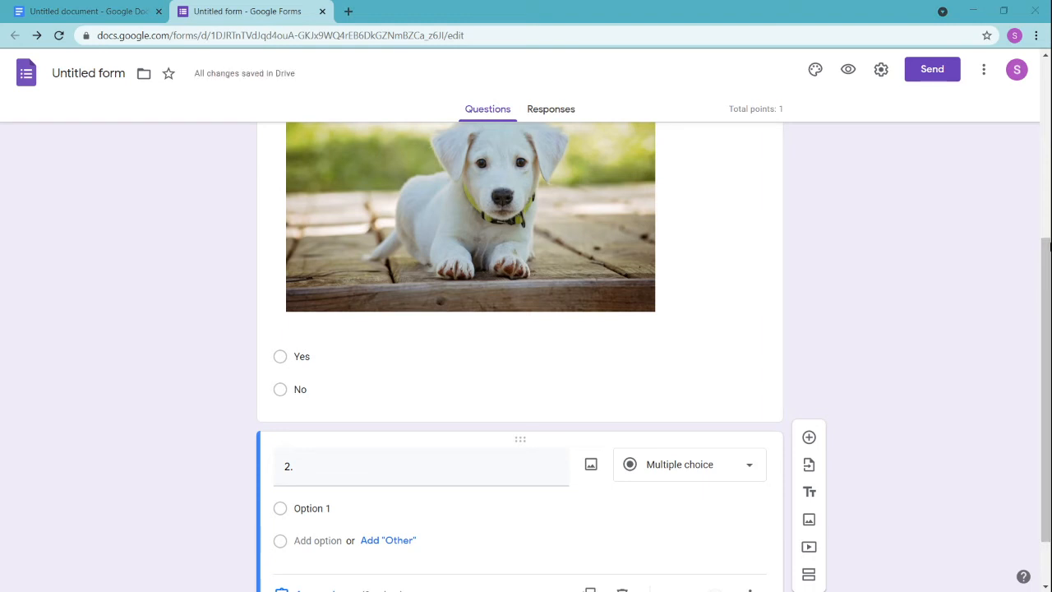
pyautogui.press('Right')
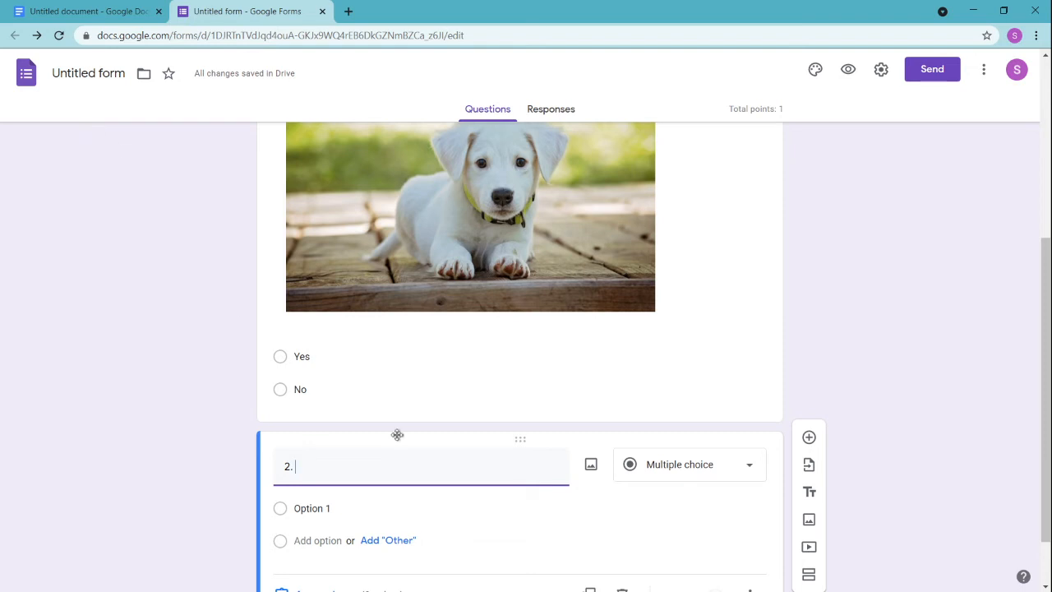
pyautogui.press('BackSpace')
pyautogui.press('BackSpace')
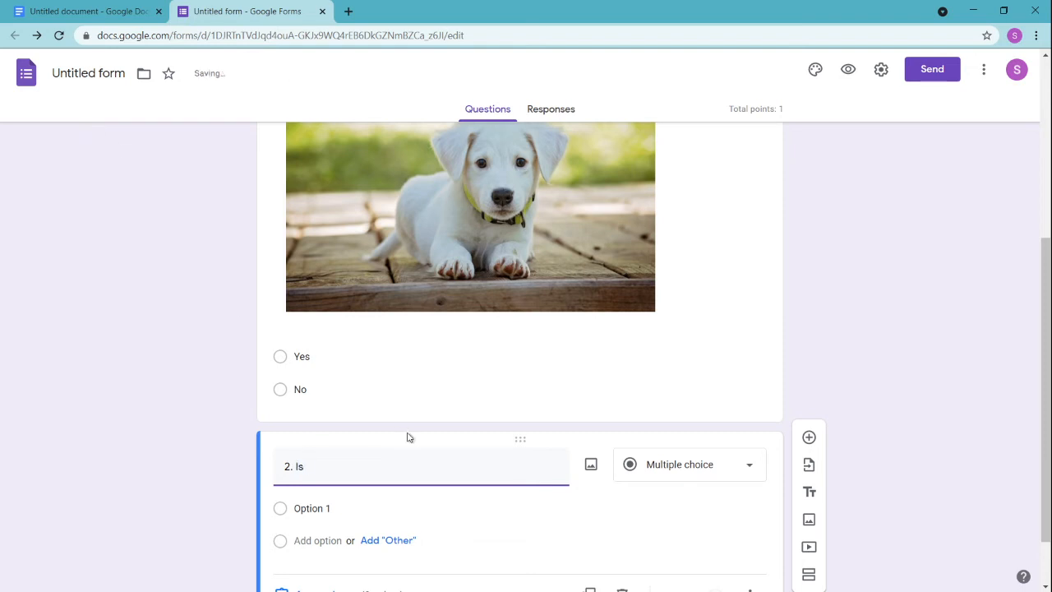
pyautogui.write('an')
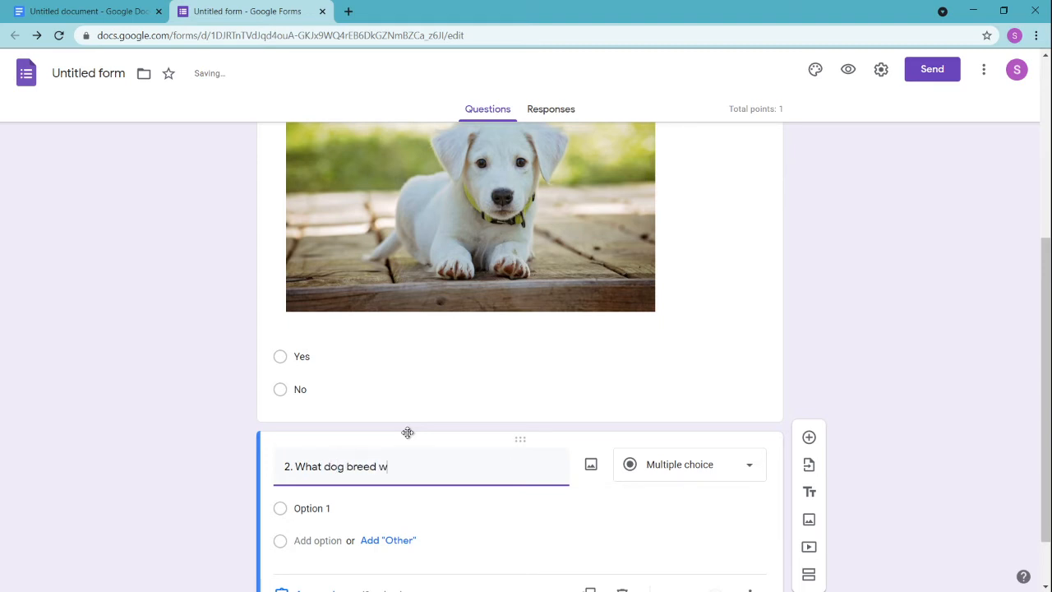
pyautogui.write('Scoo')
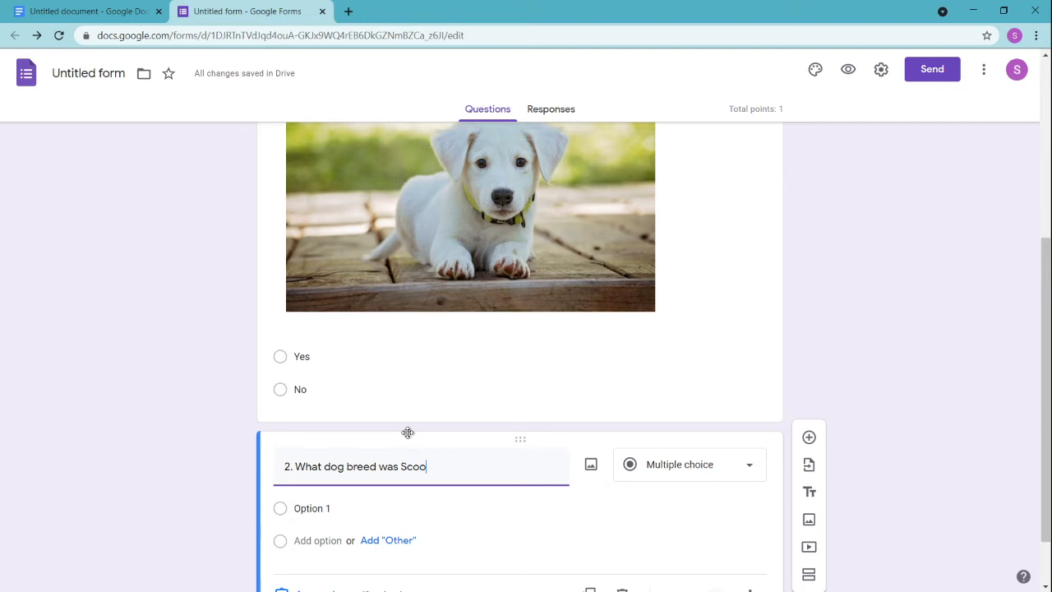
pyautogui.write('by Doo?')
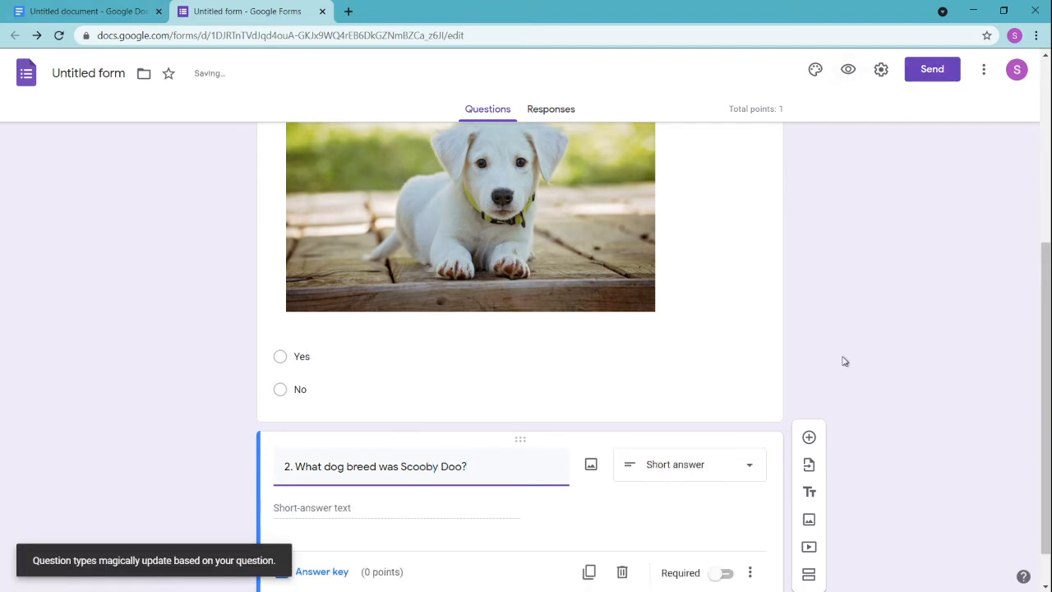
pyautogui.click(908, 420)
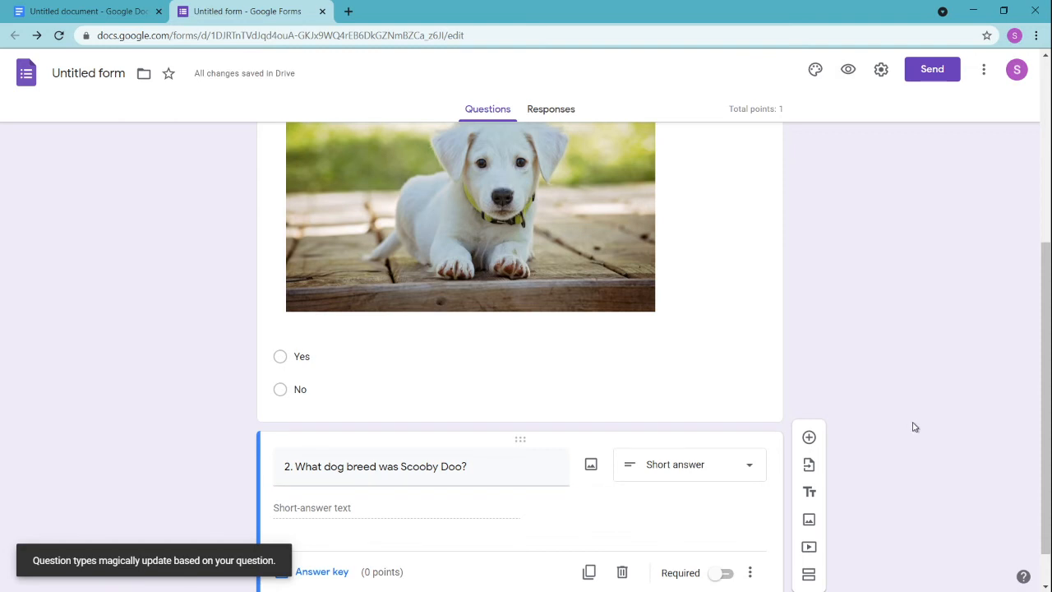
pyautogui.scroll(-1, 915, 426)
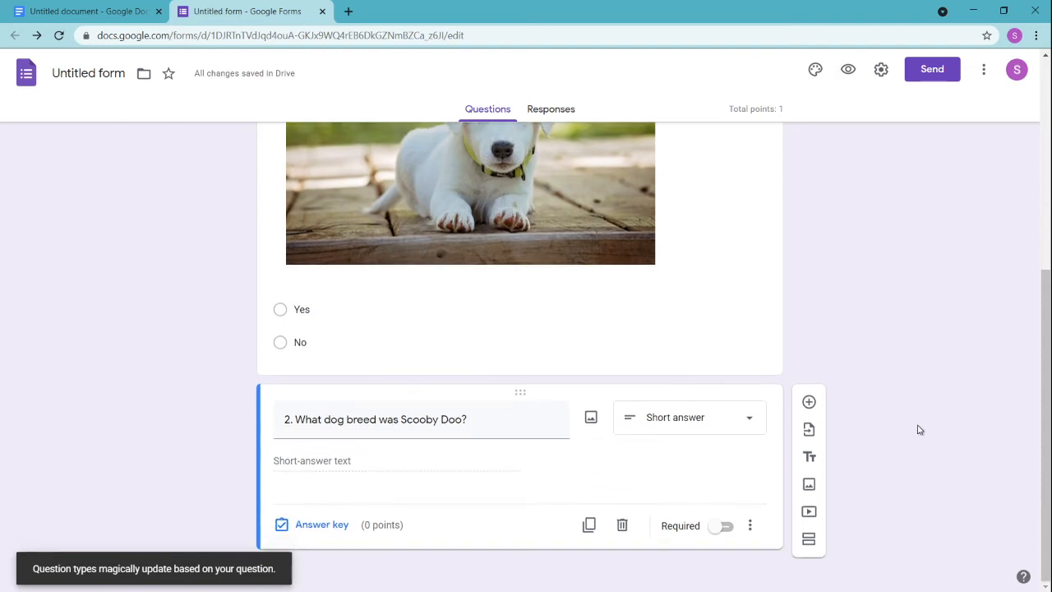
pyautogui.click(723, 527)
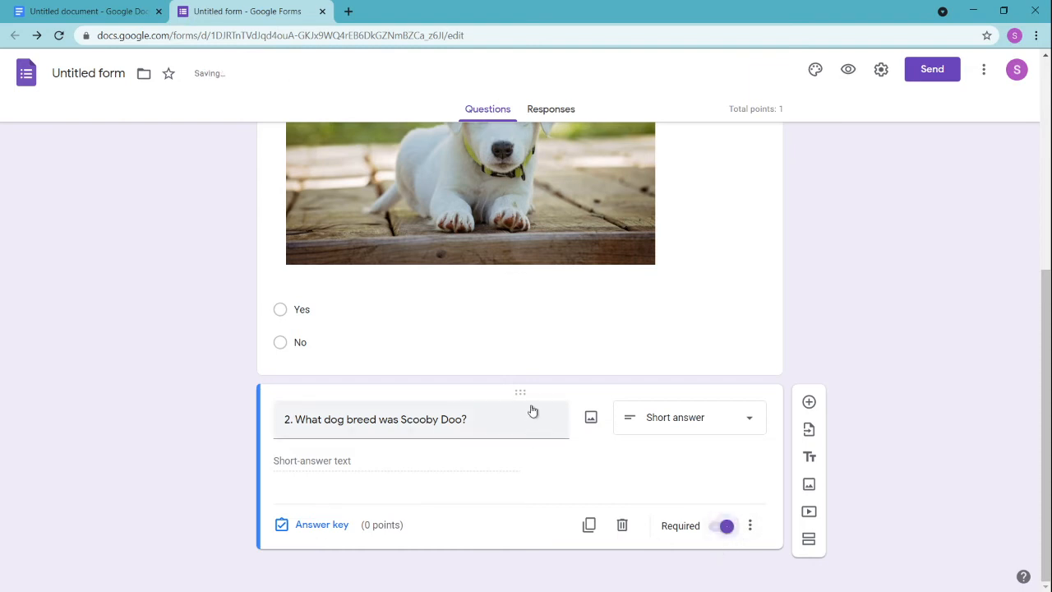
# Search Google images for "thinking" and insert the photo of the smiling girl in a red top into question 2.
pyautogui.click(591, 420)
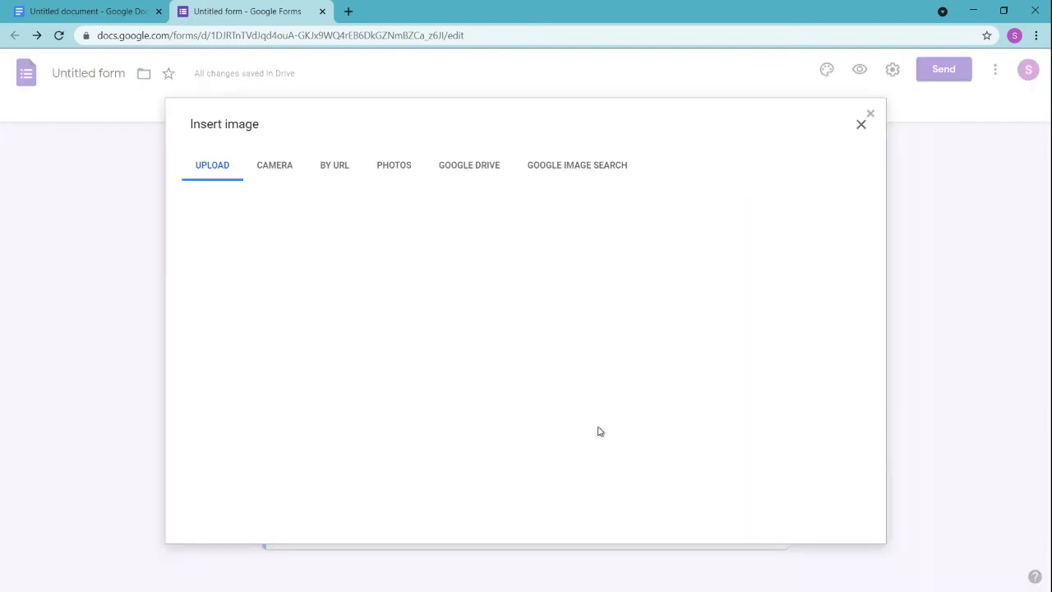
pyautogui.click(614, 172)
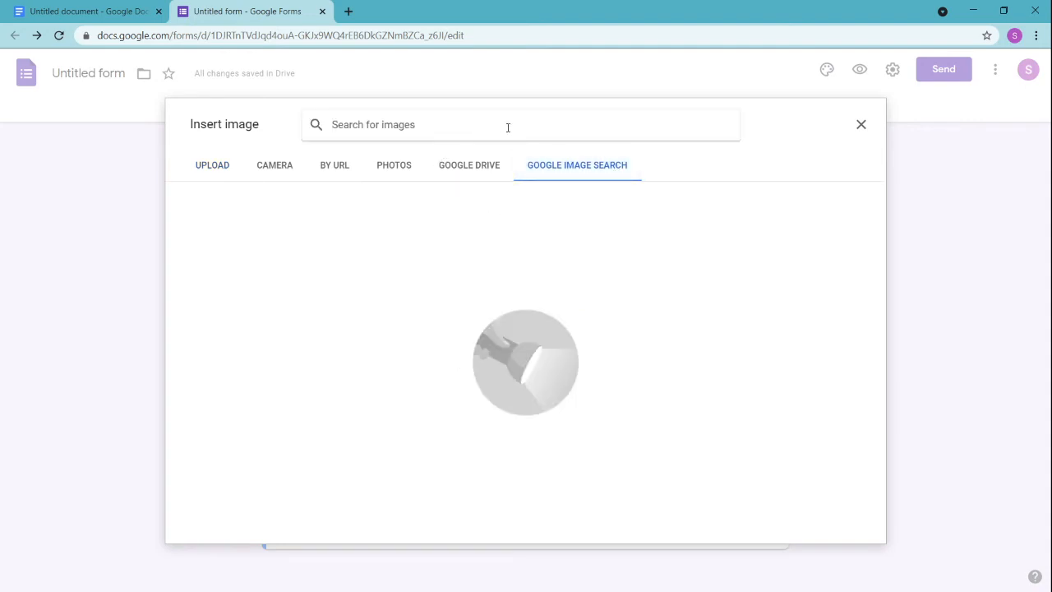
pyautogui.write('thiu')
pyautogui.press('BackSpace')
pyautogui.press('BackSpace')
pyautogui.press('BackSpace')
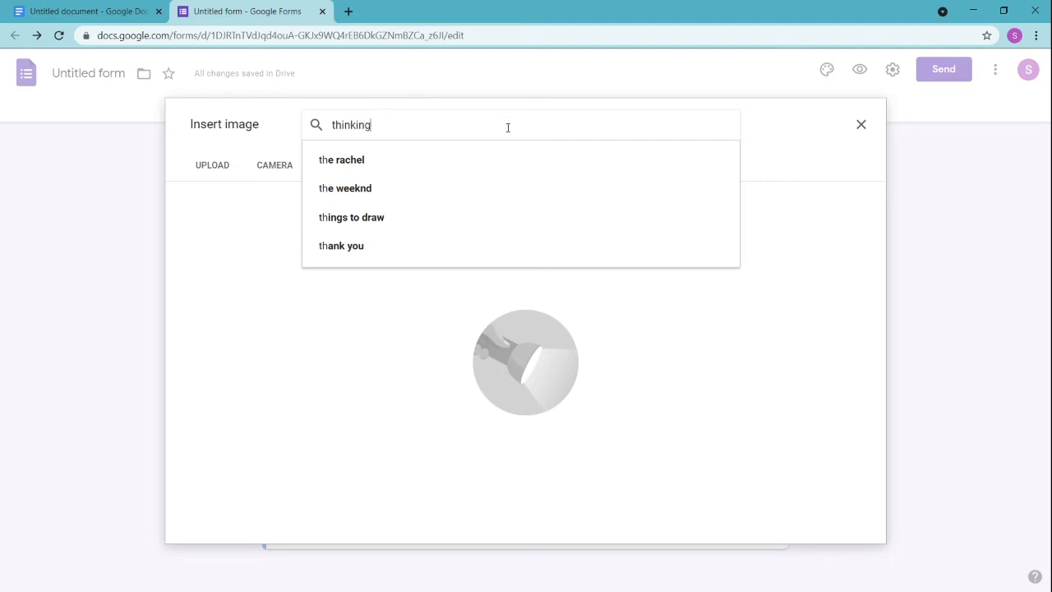
pyautogui.click(342, 169)
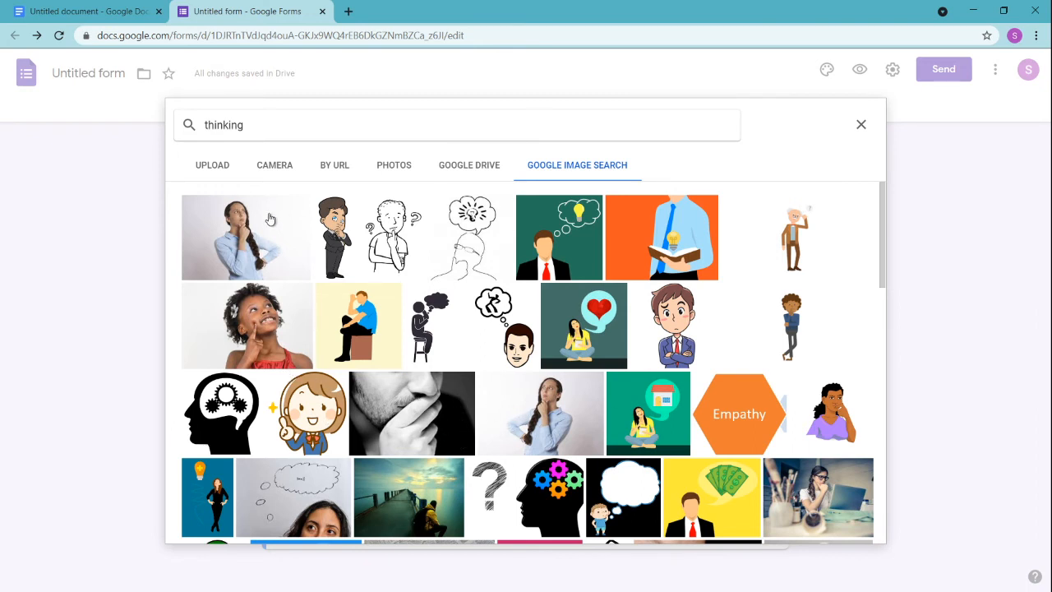
pyautogui.click(273, 341)
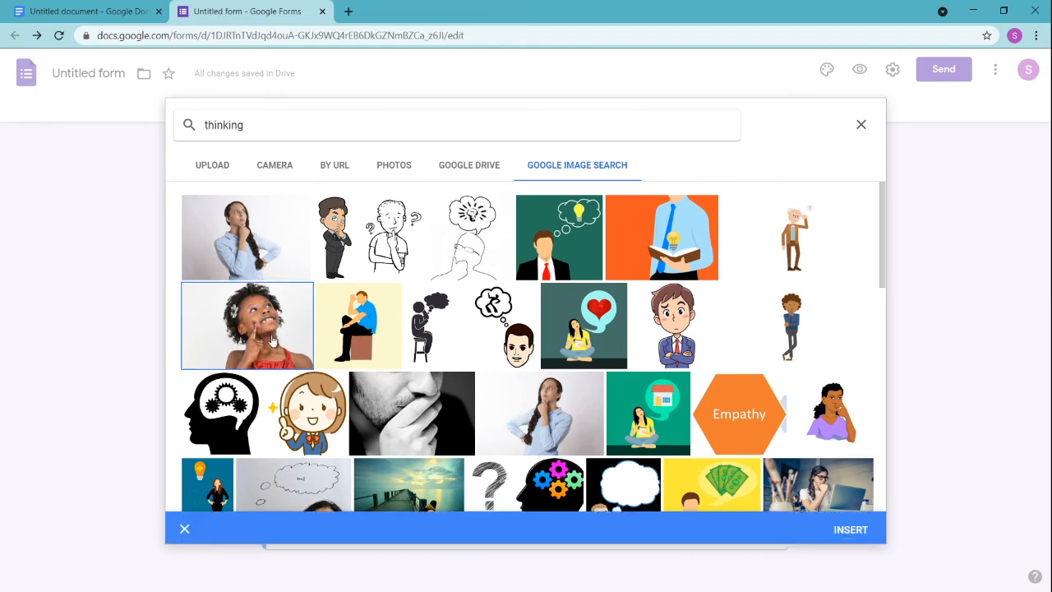
pyautogui.click(861, 535)
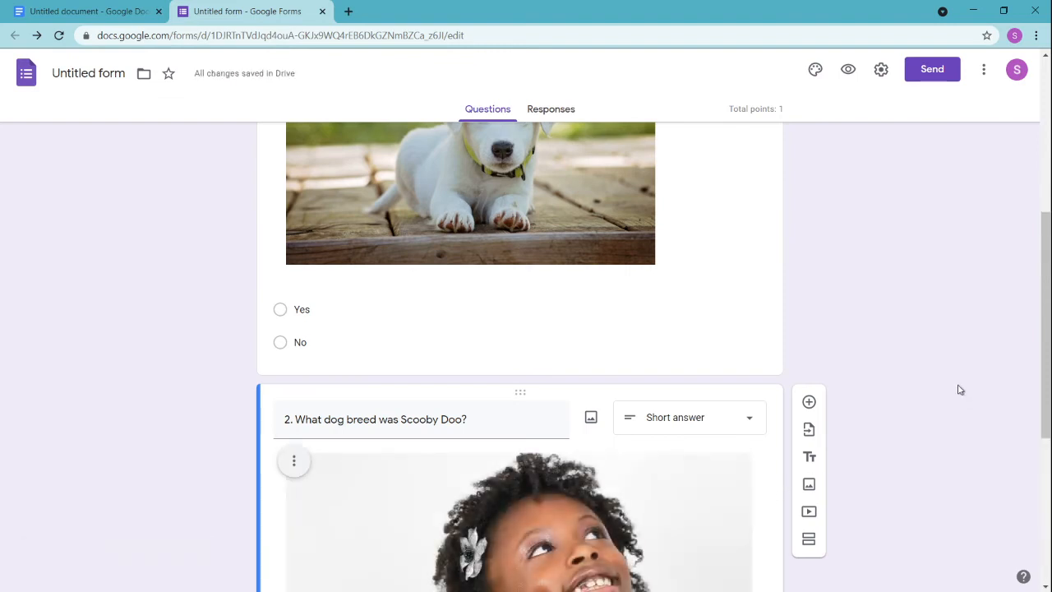
# Shrink the thinking girl image in question 2 proportionally to about 60% of its width.
pyautogui.scroll(-4, 960, 390)
pyautogui.click(743, 439)
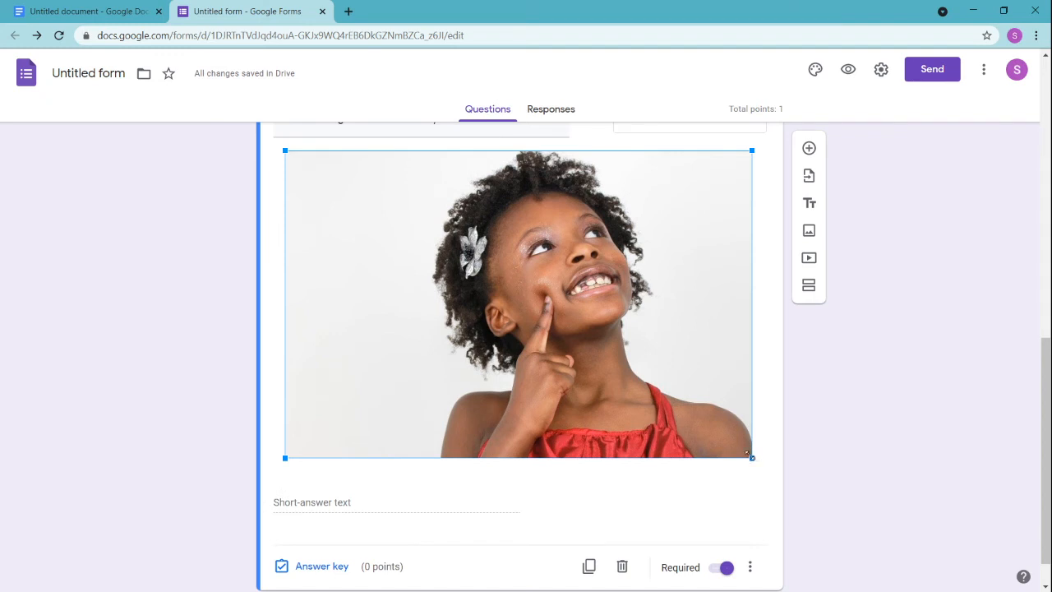
pyautogui.moveTo(748, 454); pyautogui.dragTo(570, 338)
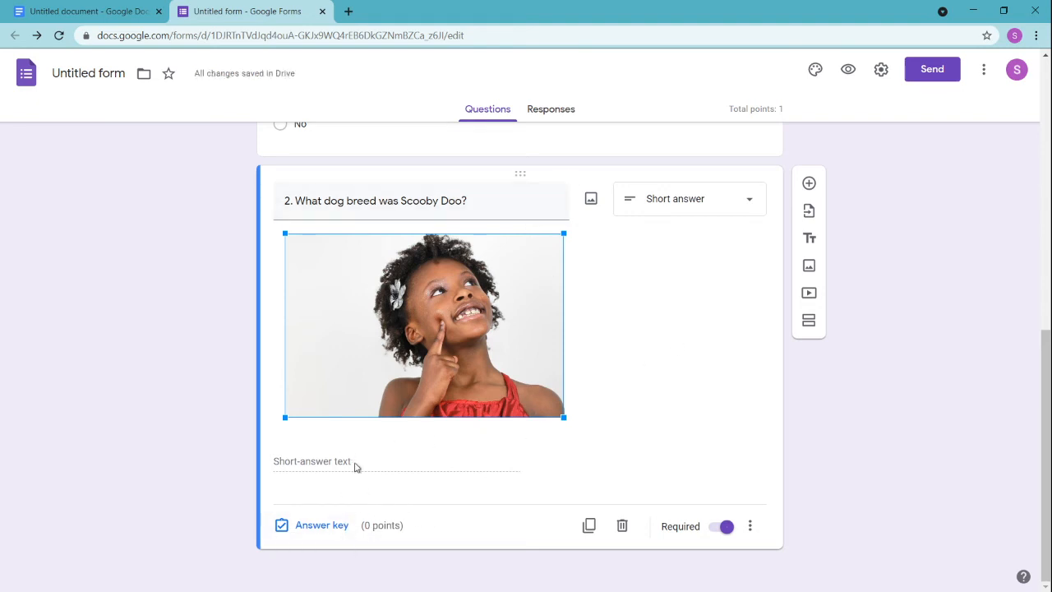
# Set question 2's answer key to 1 point and list "great dane" and "Great Dane" as correct answers.
pyautogui.click(329, 528)
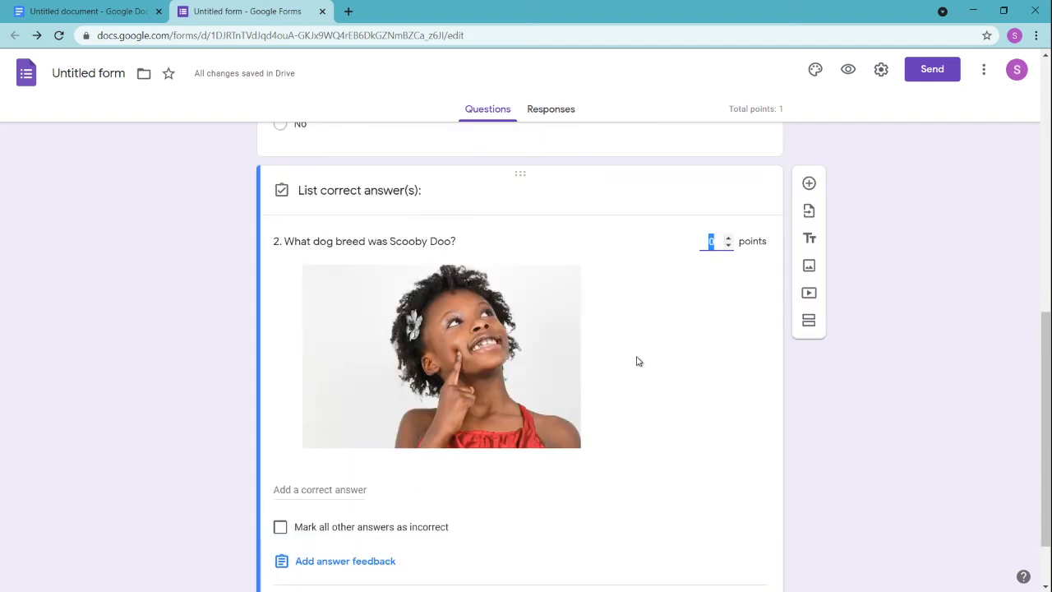
pyautogui.write('1')
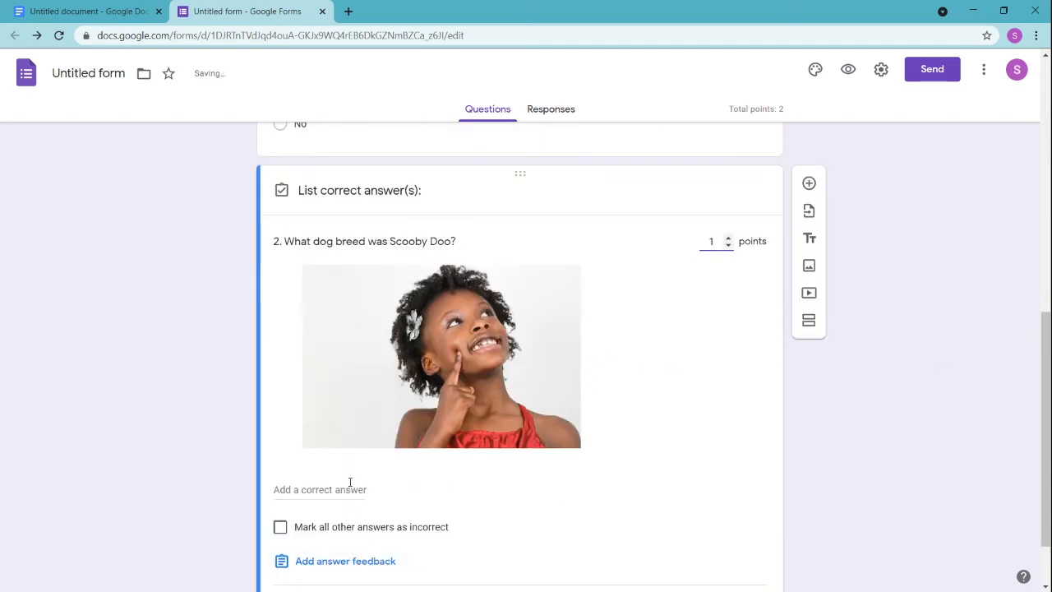
pyautogui.click(349, 490)
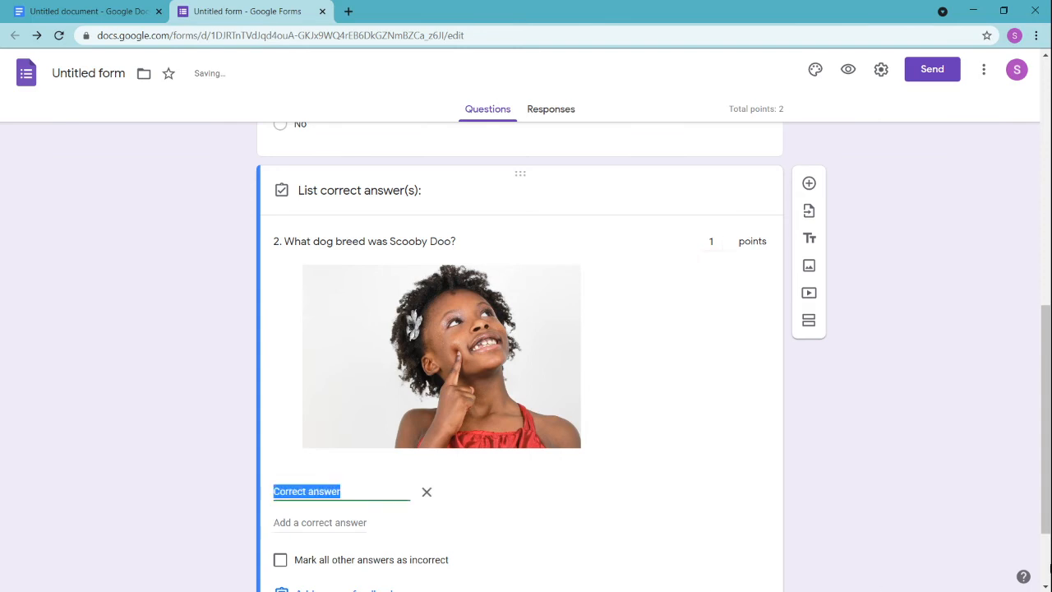
pyautogui.write('great dfa')
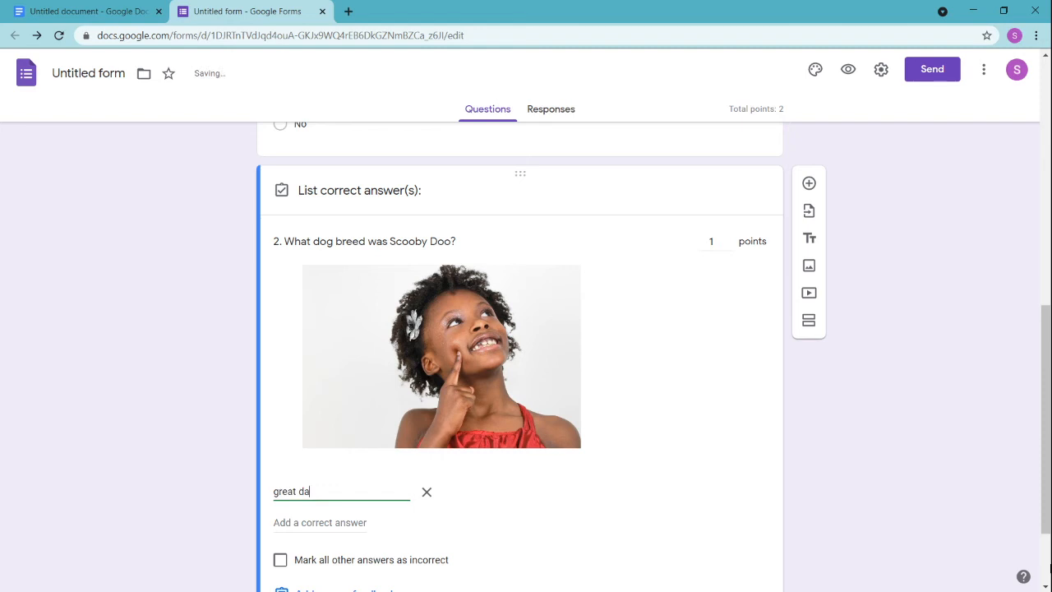
pyautogui.press('Tab')
pyautogui.press('Tab')
pyautogui.write('Grea')
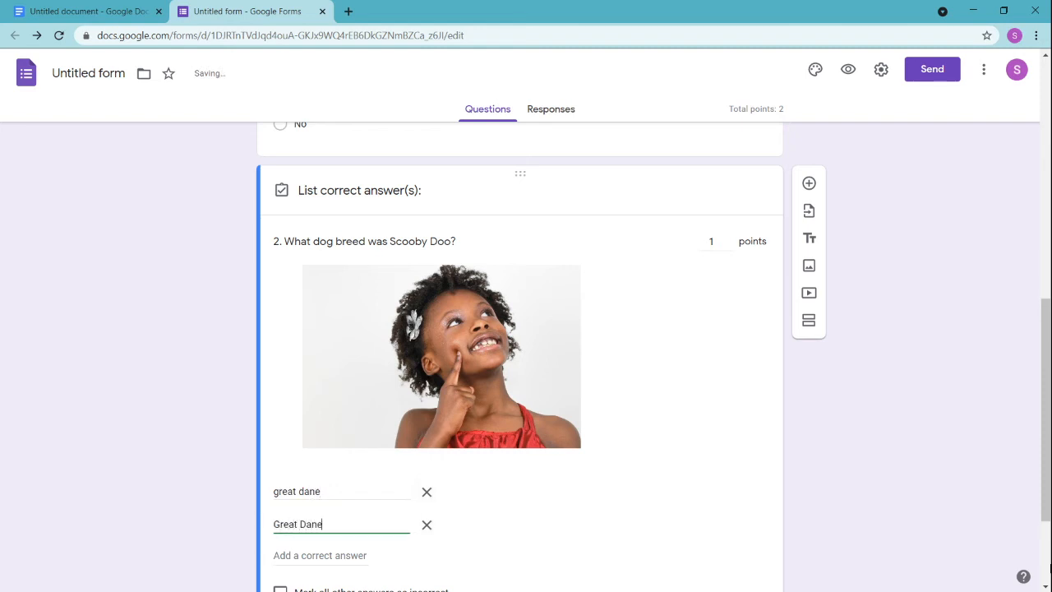
# Add "Great dane" and "GREAT DANE" to the correct answers for question 2.
pyautogui.press('Tab')
pyautogui.press('Tab')
pyautogui.write('Grea')
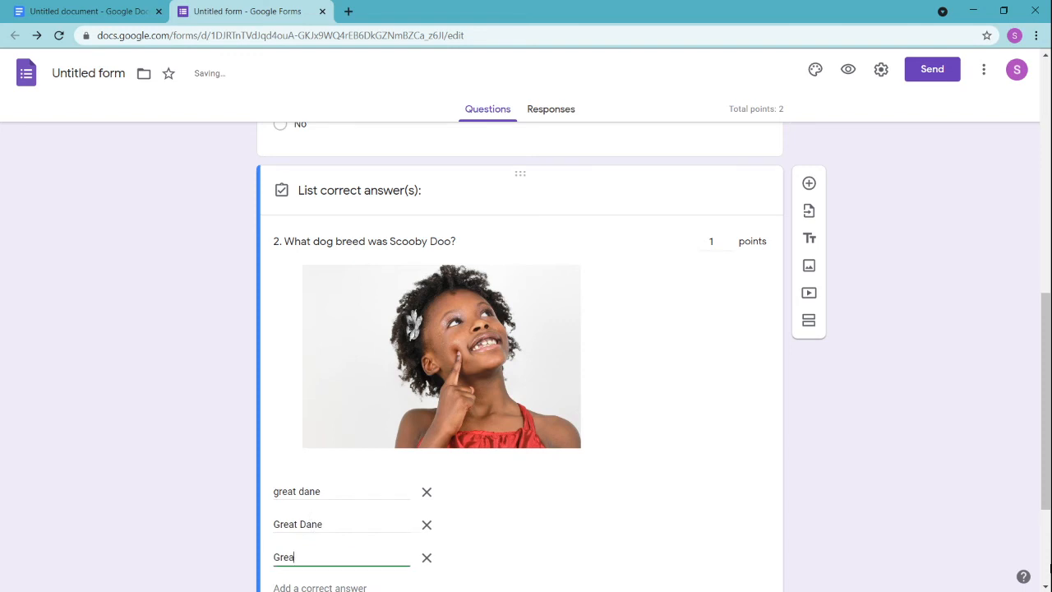
pyautogui.press('Tab')
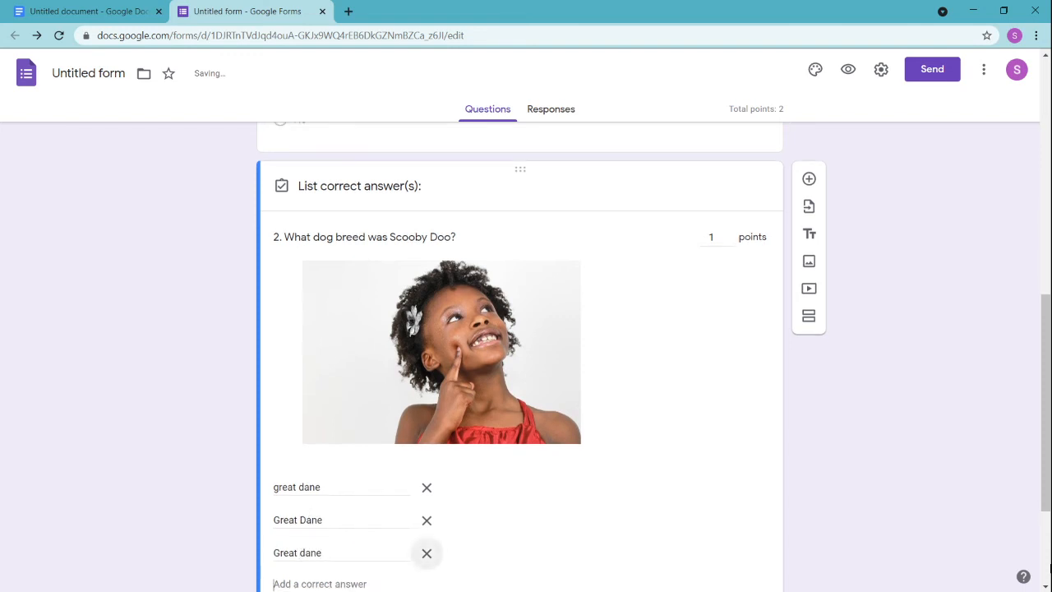
pyautogui.press('Tab')
pyautogui.write('GR')
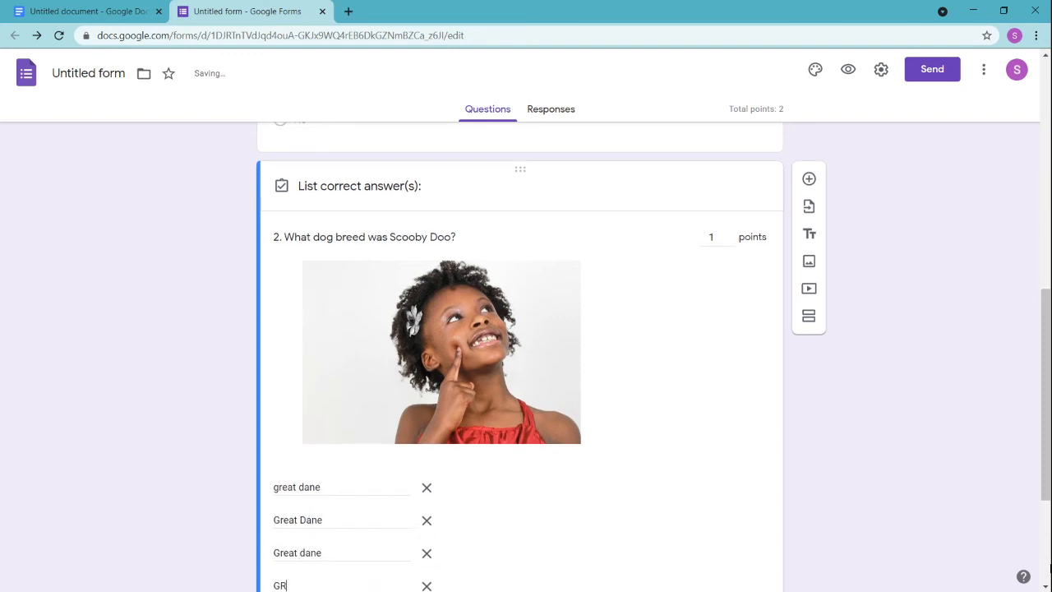
pyautogui.write('EAT DANE')
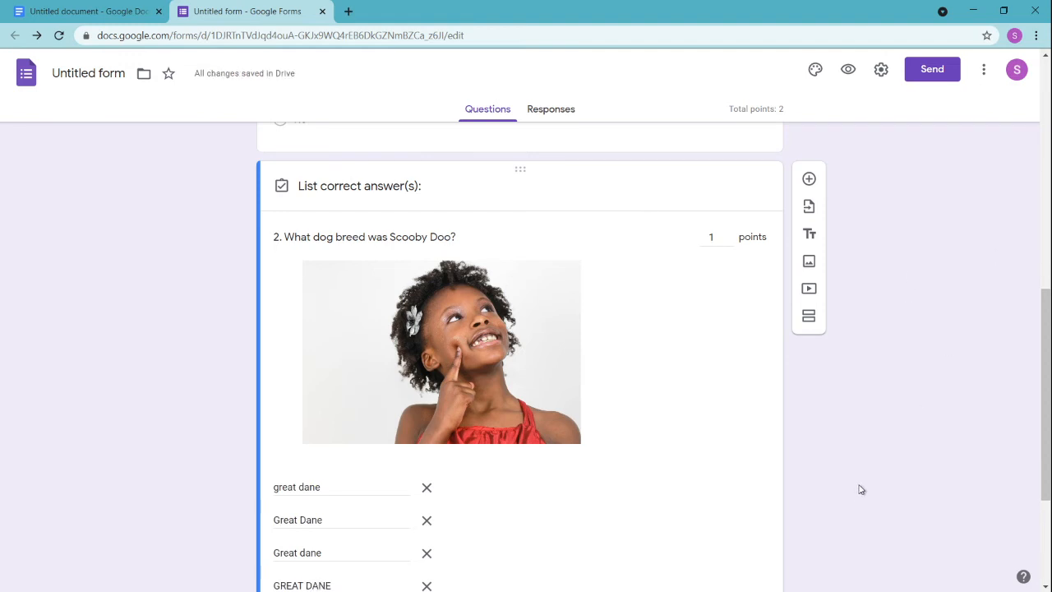
# Mark all other answers to question 2 as incorrect and finish its answer key.
pyautogui.scroll(-1, 861, 490)
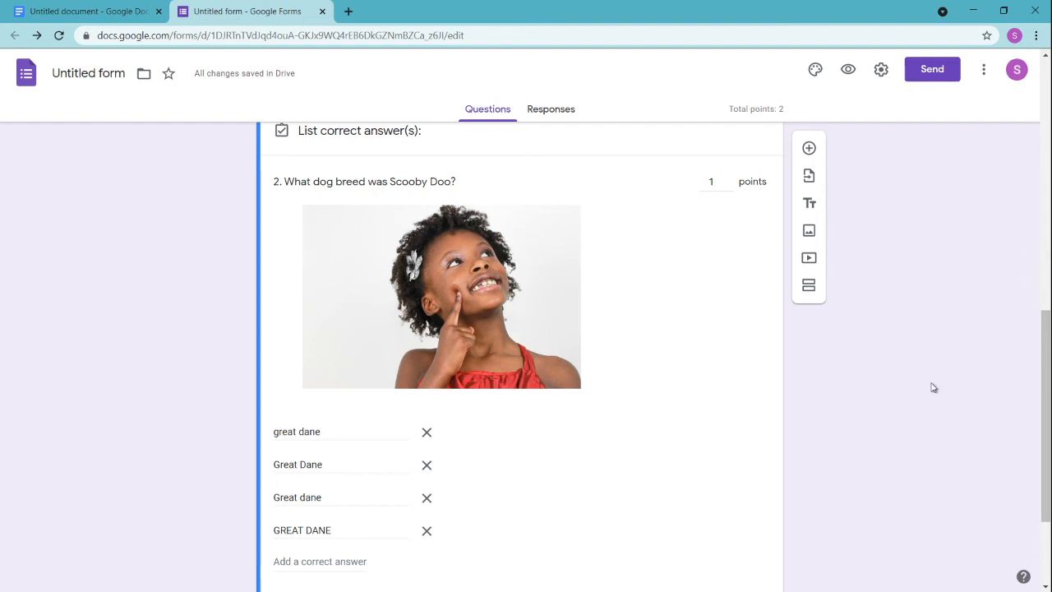
pyautogui.scroll(-2, 950, 379)
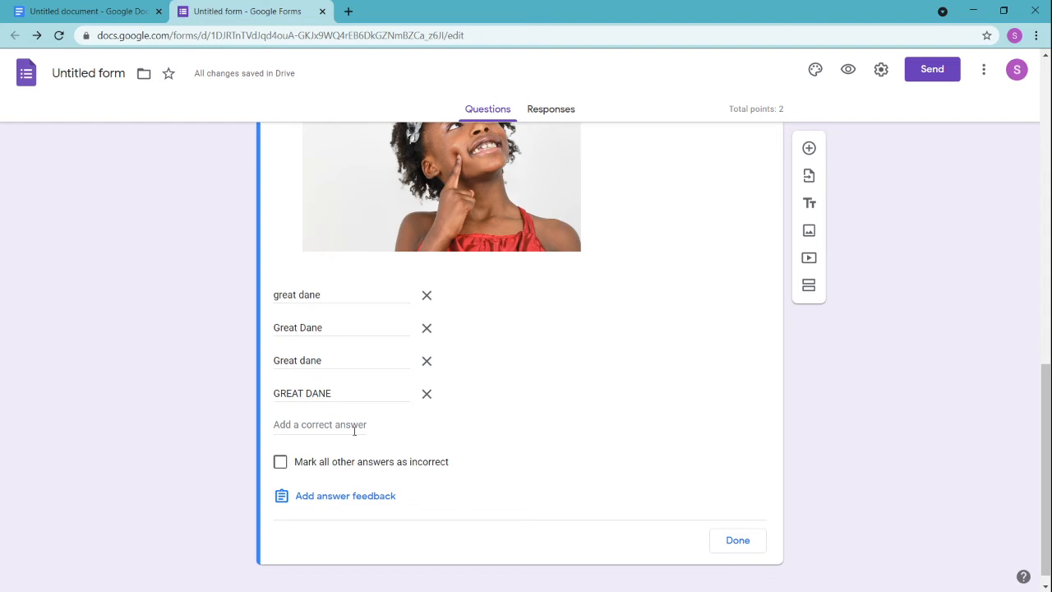
pyautogui.click(280, 463)
pyautogui.click(747, 544)
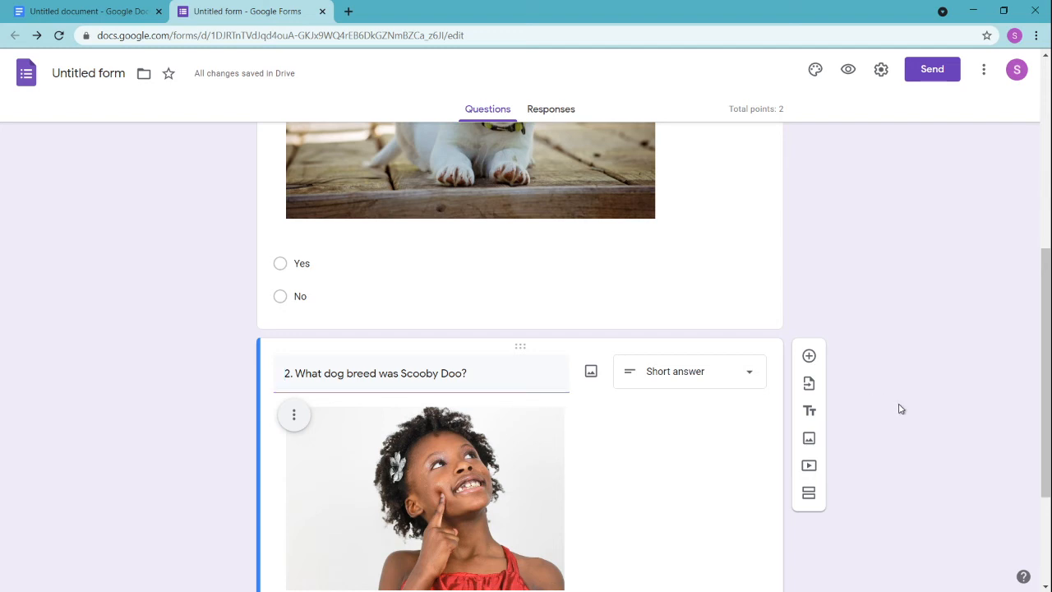
# Open the quiz preview and fill in the HUKD Username field with the respondent's username in lowercase.
pyautogui.scroll(-2, 899, 408)
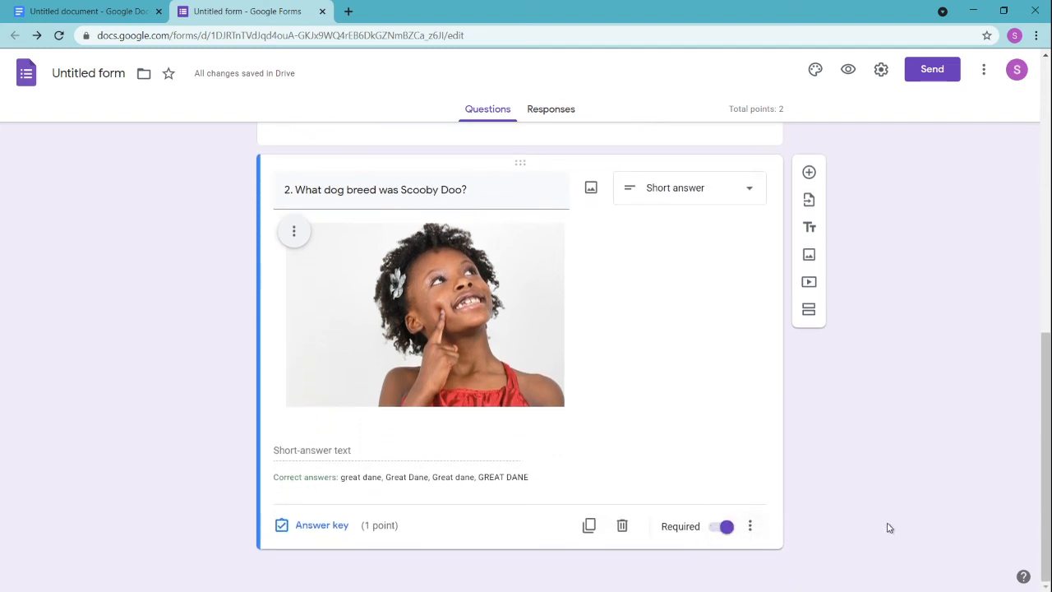
pyautogui.scroll(10, 896, 522)
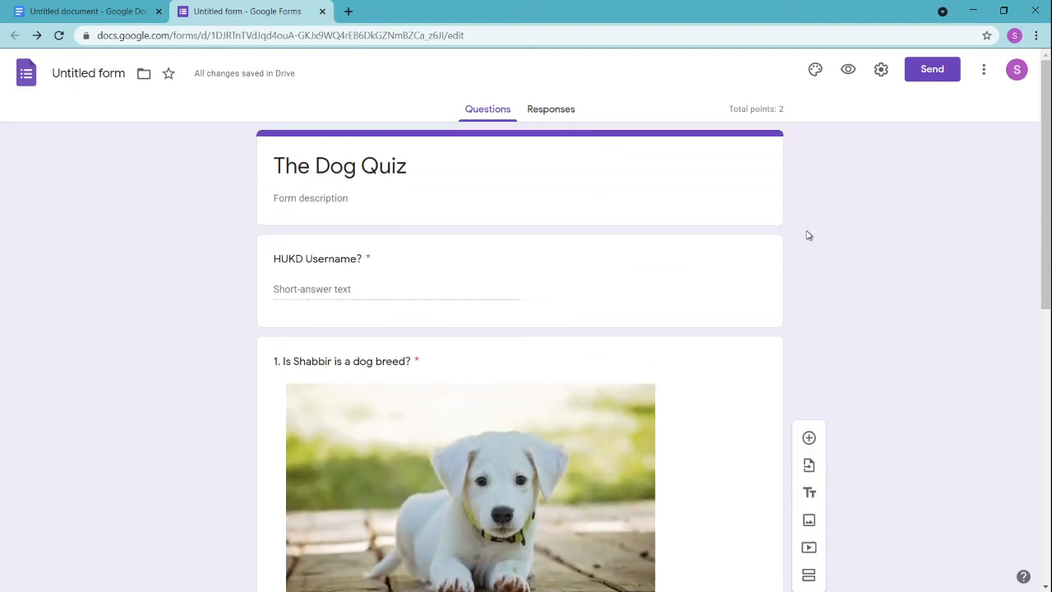
pyautogui.click(850, 72)
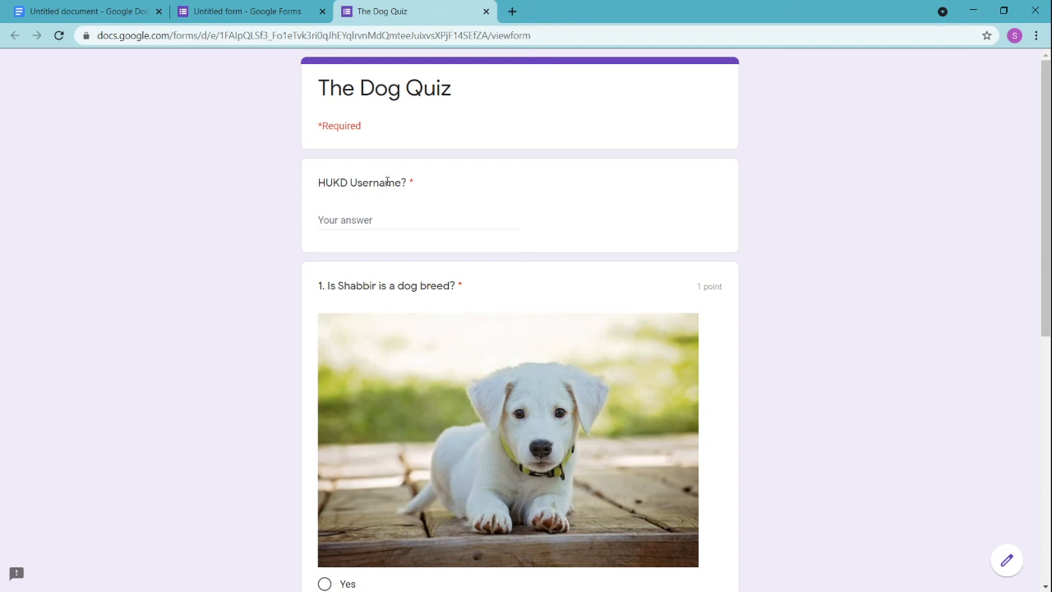
pyautogui.click(393, 217)
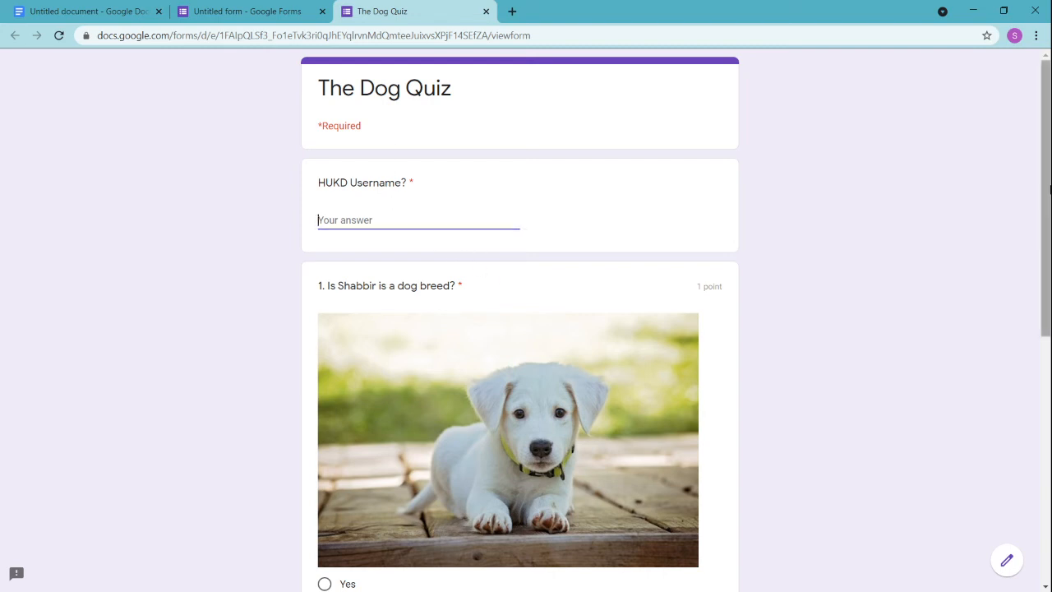
pyautogui.write('SHABBIRD')
pyautogui.press('BackSpace')
pyautogui.press('BackSpace')
pyautogui.press('BackSpace')
pyautogui.press('BackSpace')
pyautogui.press('BackSpace')
pyautogui.press('BackSpace')
pyautogui.write('shab')
pyautogui.click(852, 322)
# Answer Yes to question 1 and GREAT DANE to question 2, then submit the quiz.
pyautogui.scroll(-2, 851, 345)
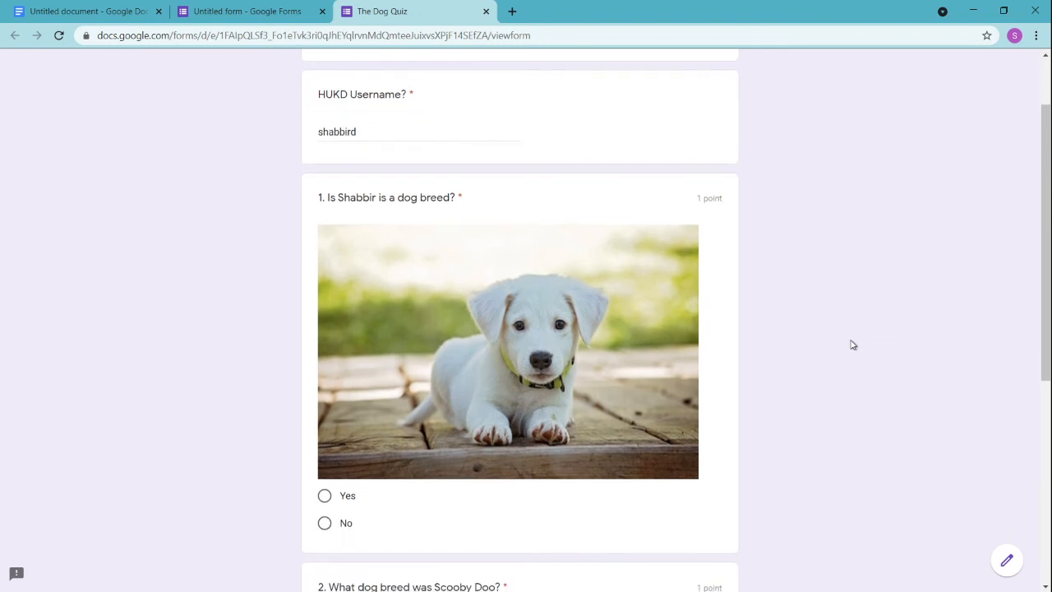
pyautogui.scroll(1, 852, 345)
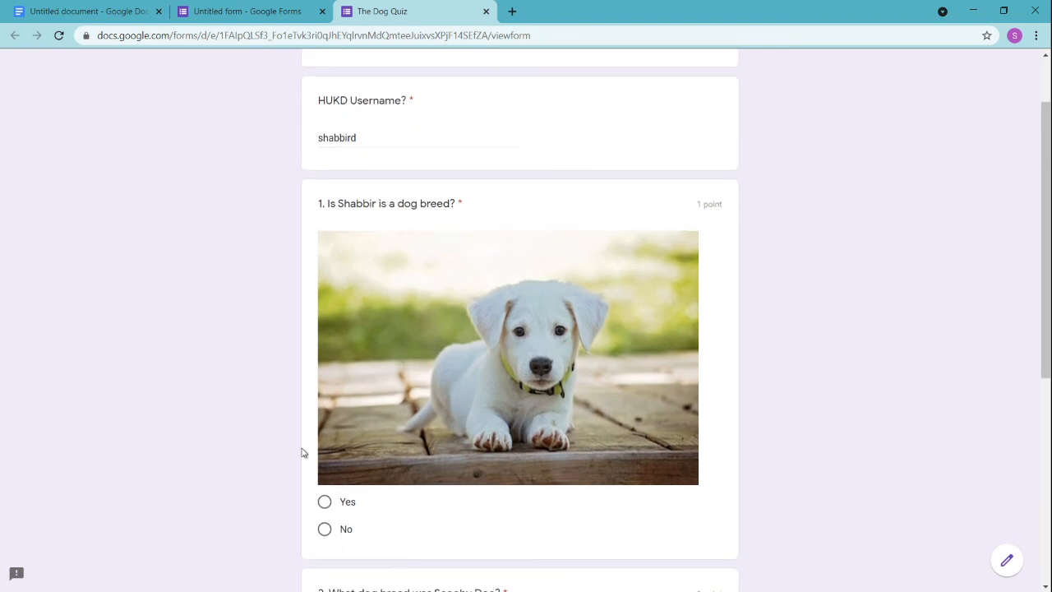
pyautogui.click(349, 502)
pyautogui.scroll(-2, 827, 415)
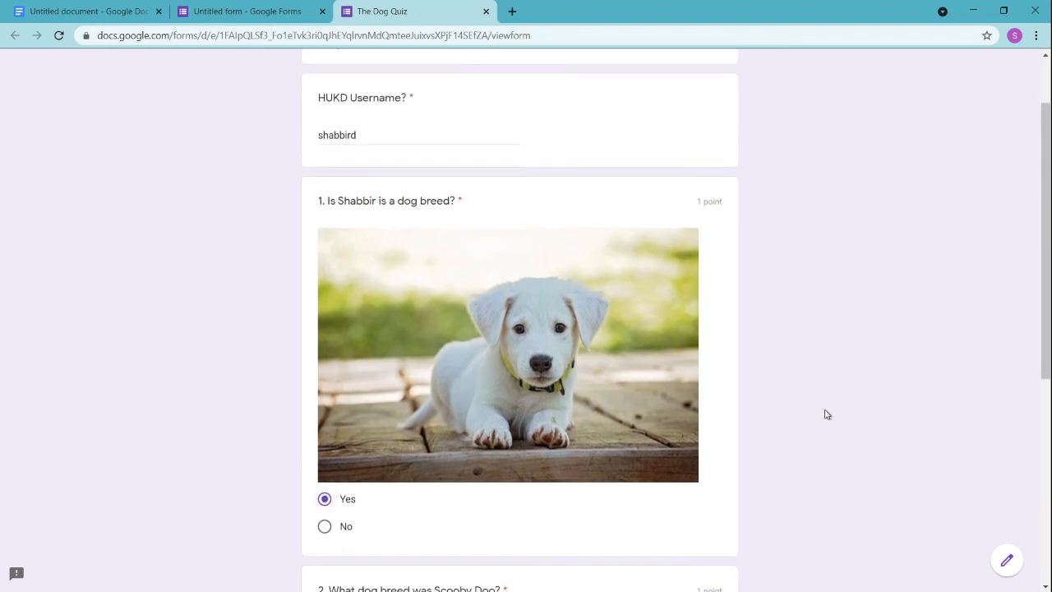
pyautogui.scroll(-3, 827, 413)
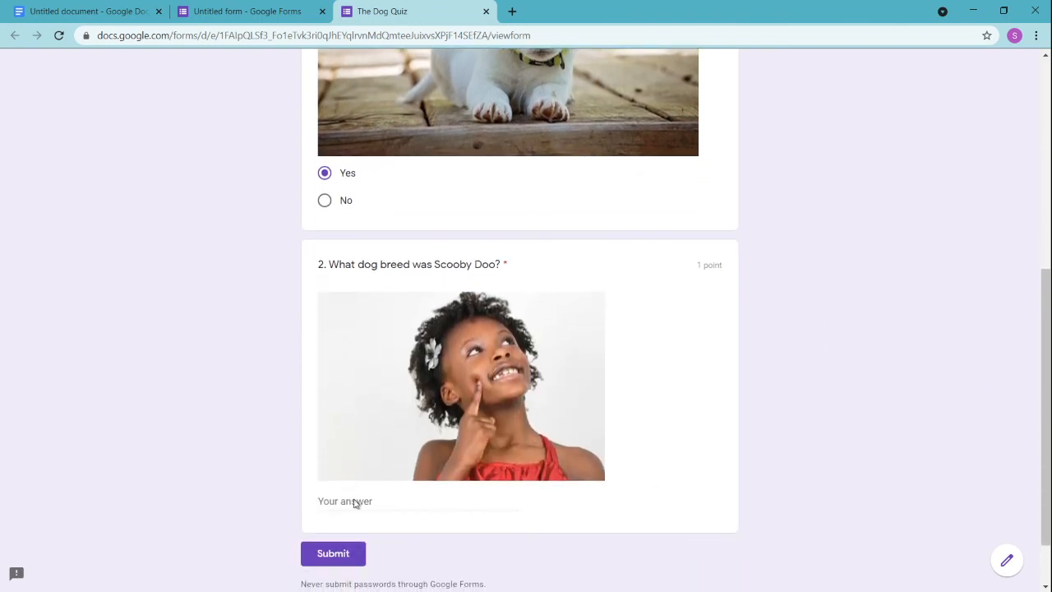
pyautogui.click(352, 507)
pyautogui.write('GREAT DANE')
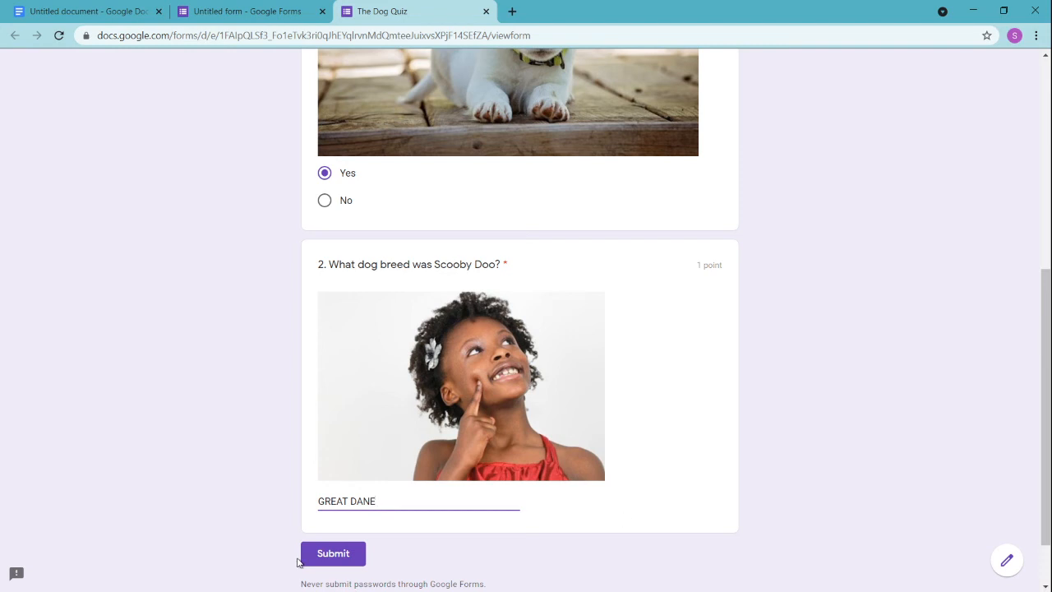
pyautogui.click(341, 554)
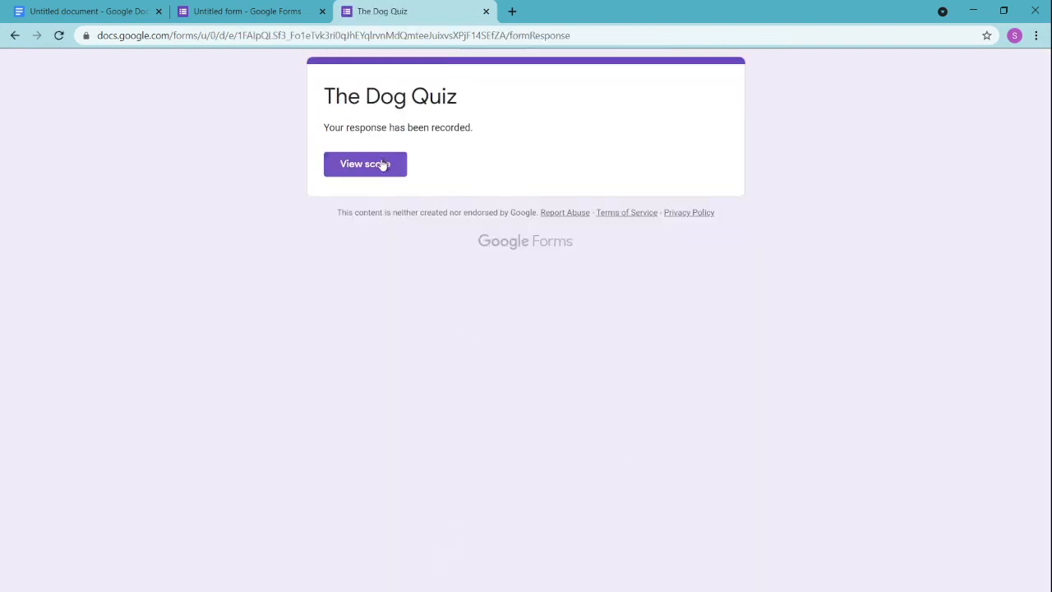
# View the score of the submitted quiz and review the marking of both questions.
pyautogui.click(382, 167)
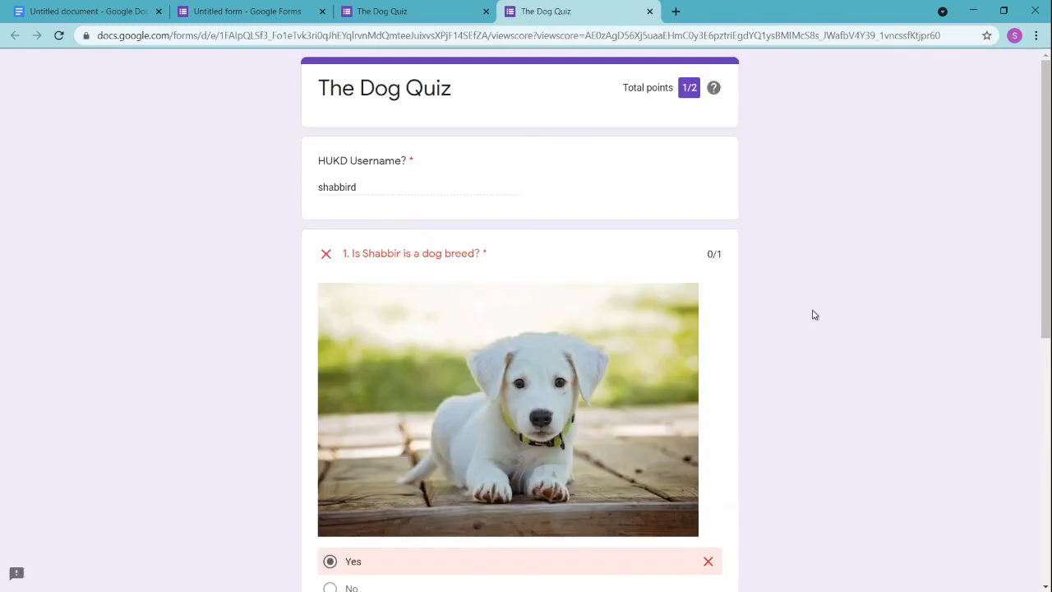
pyautogui.scroll(-1, 812, 328)
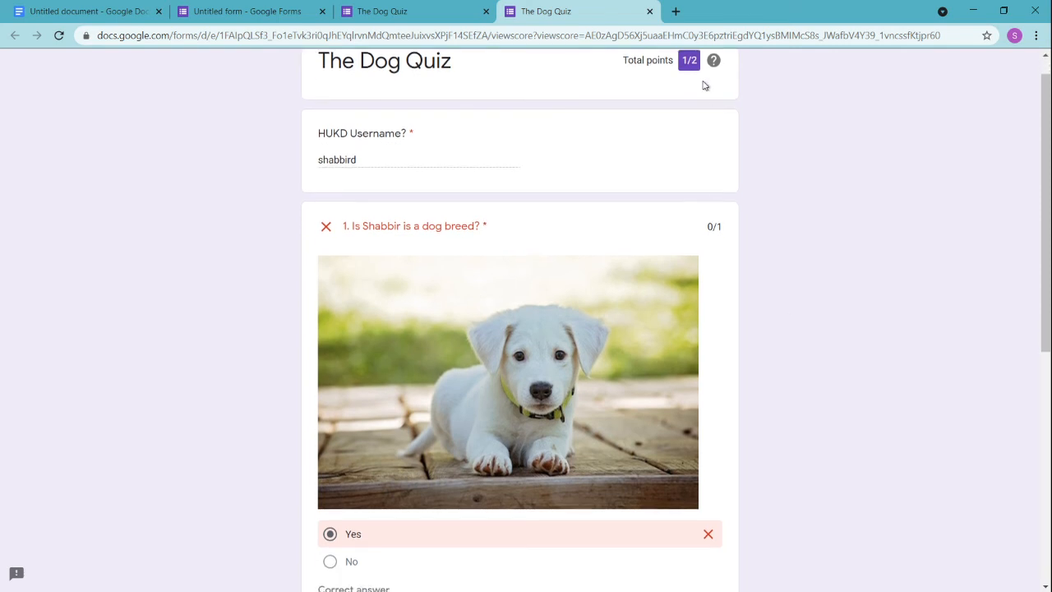
pyautogui.scroll(1, 707, 90)
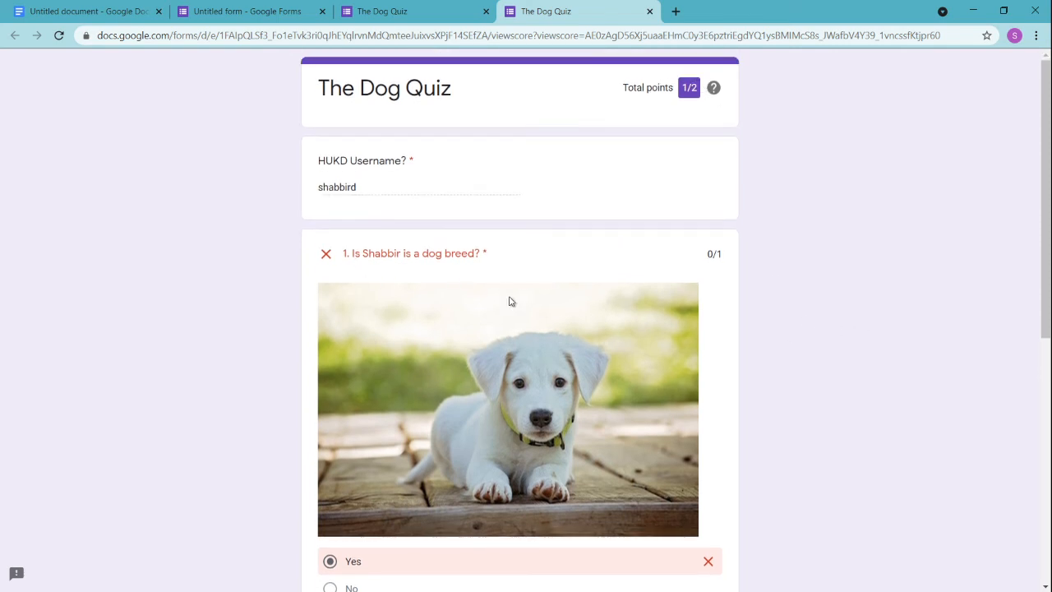
pyautogui.scroll(-1, 792, 383)
pyautogui.scroll(-5, 792, 383)
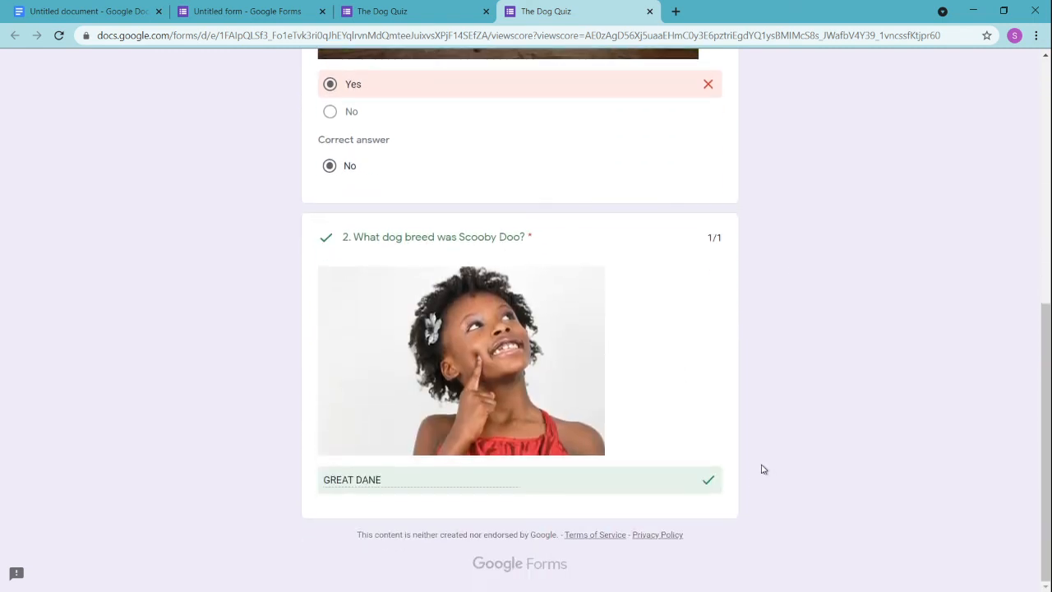
pyautogui.scroll(1, 743, 448)
pyautogui.scroll(5, 742, 449)
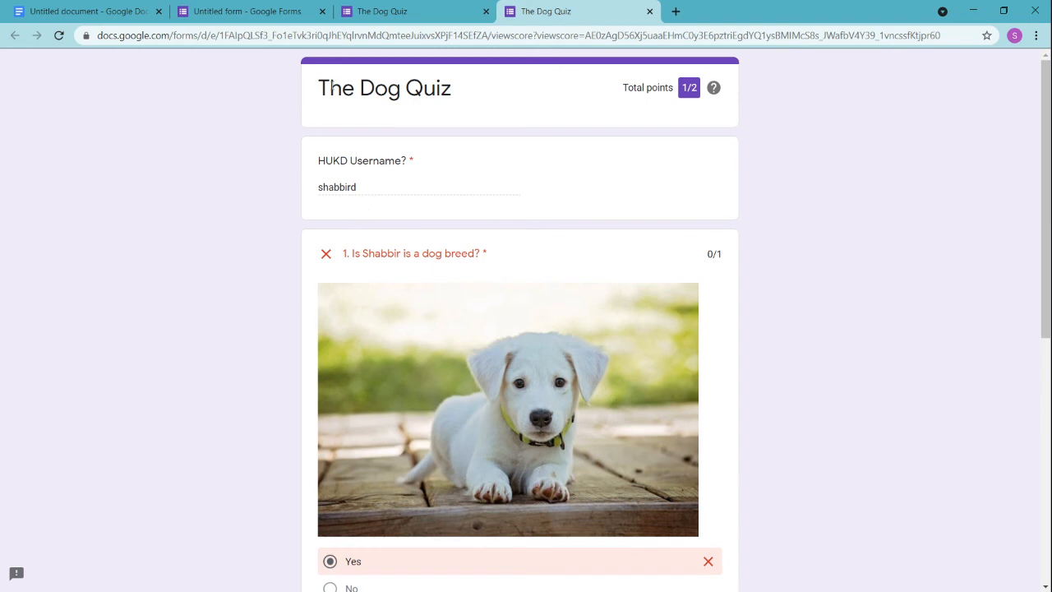
# Return to the form editor and show the summary of the quiz responses, dismissing the feature tip.
pyautogui.click(387, 19)
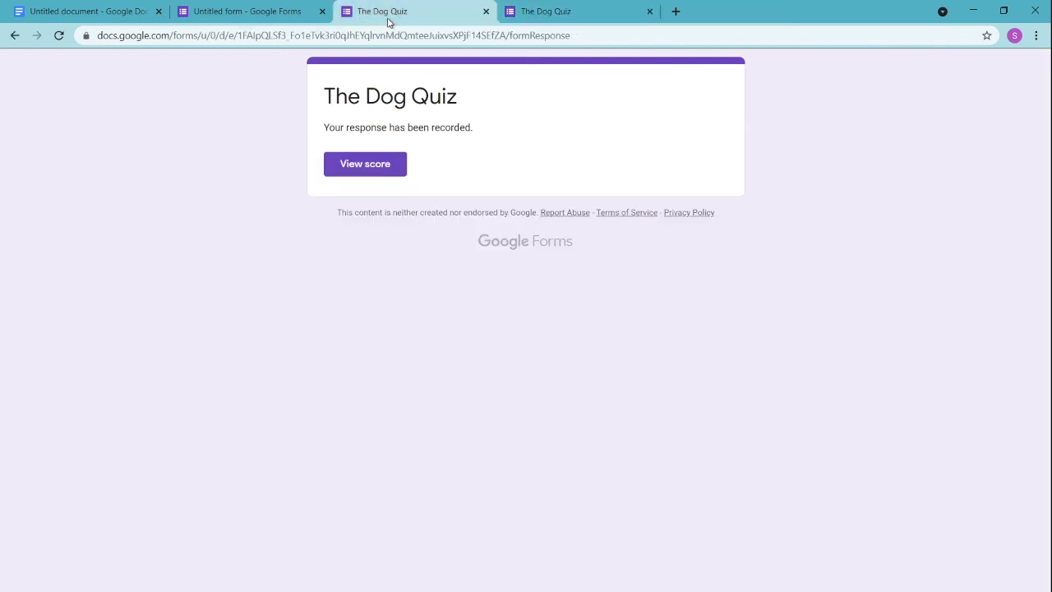
pyautogui.click(244, 15)
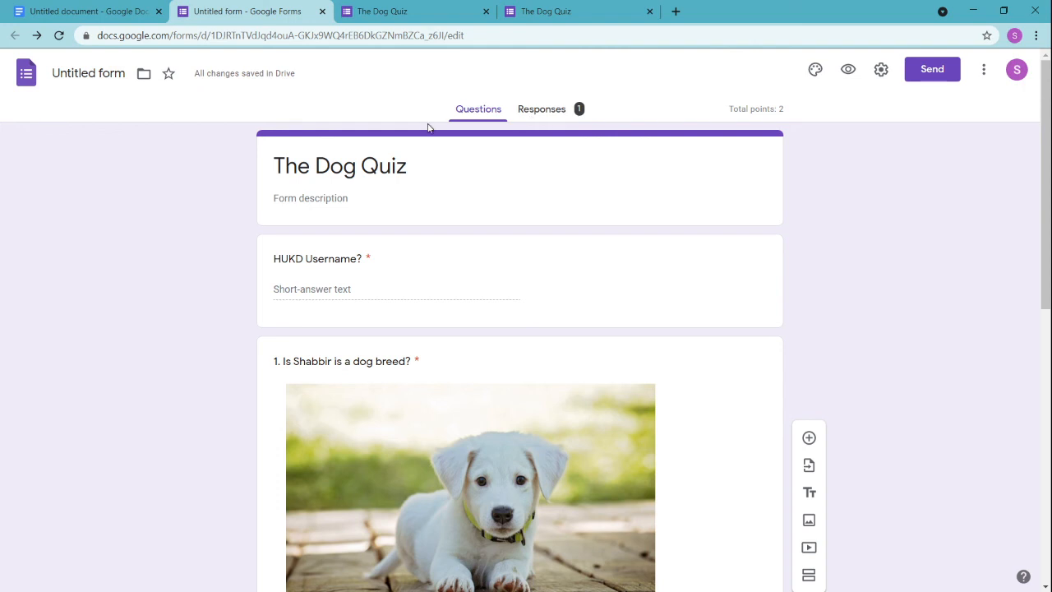
pyautogui.click(538, 109)
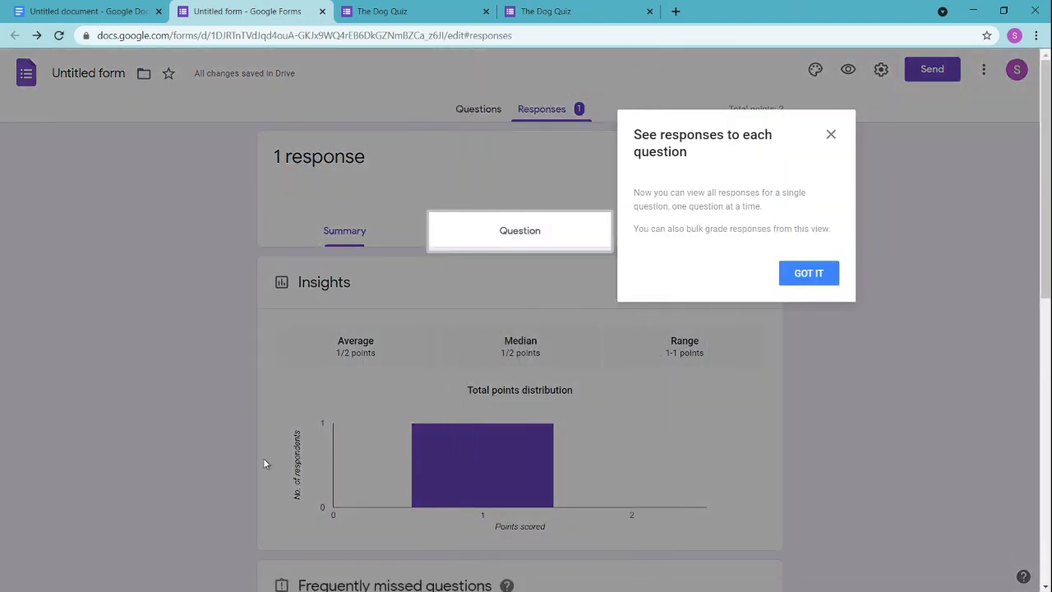
pyautogui.click(831, 134)
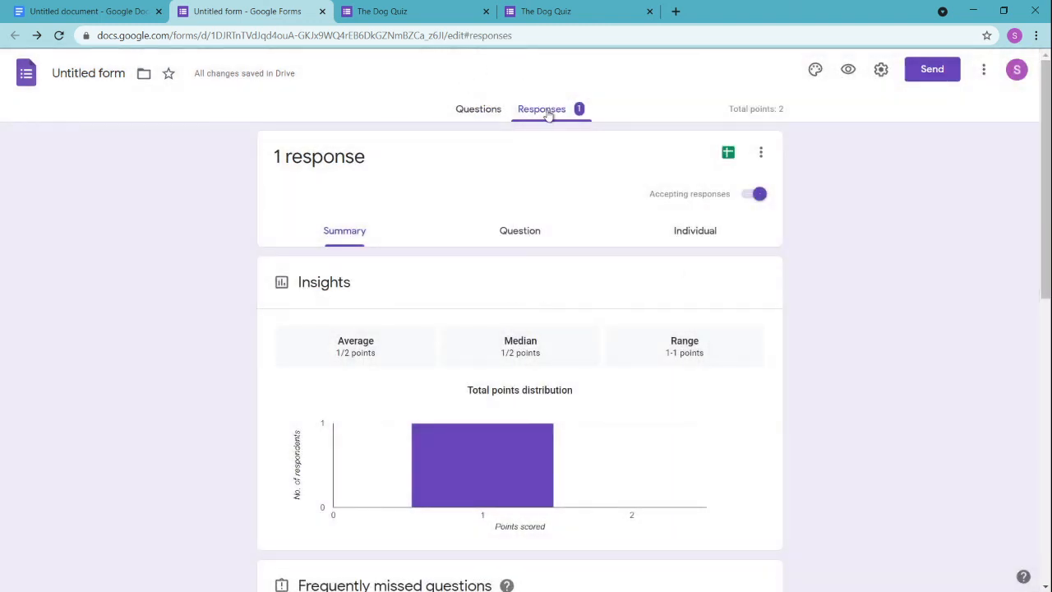
# Examine the individual response with its answers and the points given for each question.
pyautogui.click(726, 237)
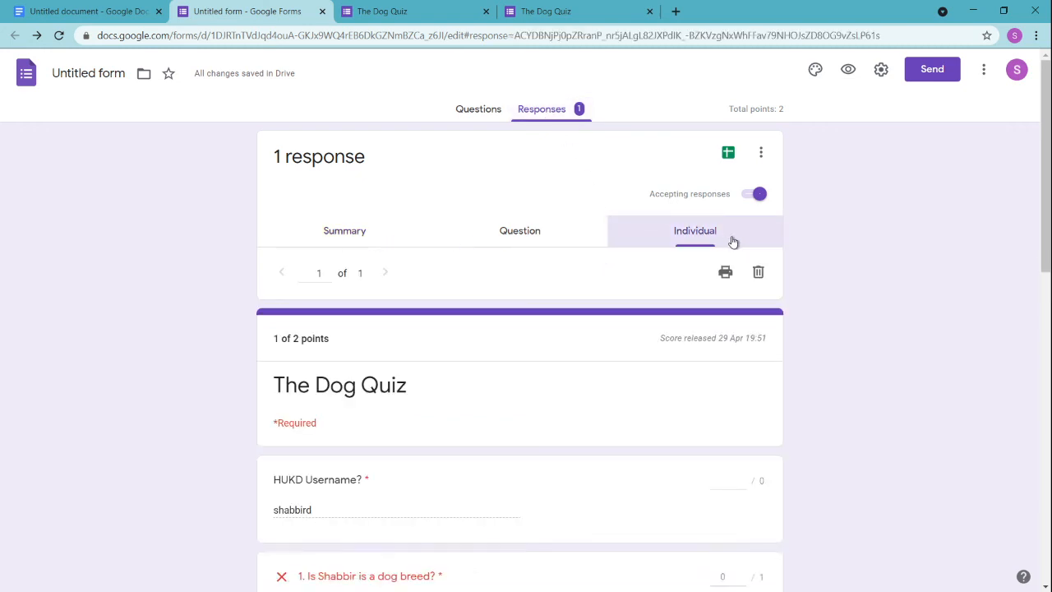
pyautogui.scroll(-5, 925, 267)
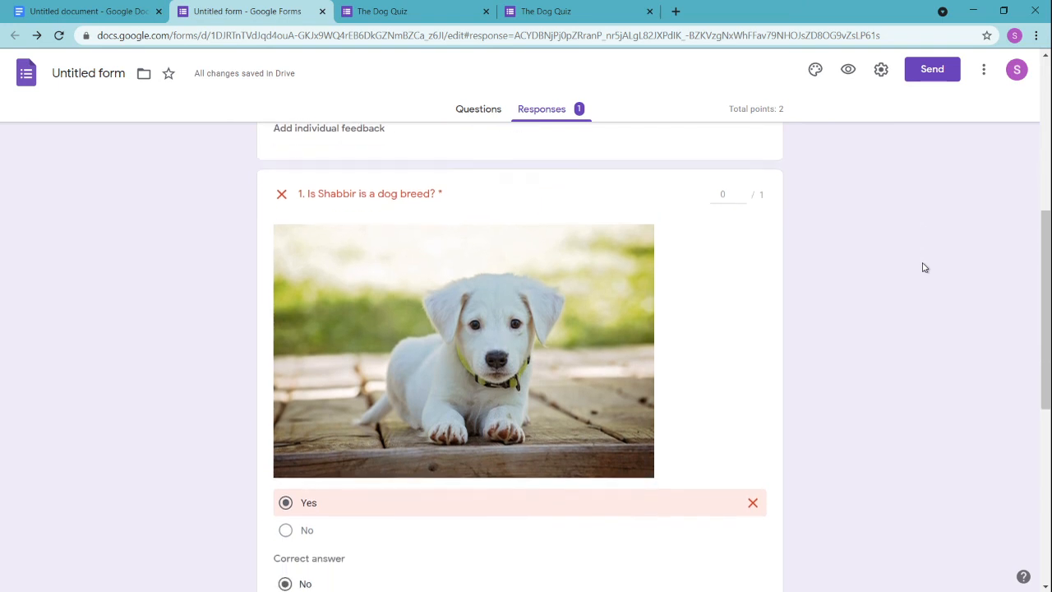
pyautogui.scroll(-1, 924, 267)
pyautogui.scroll(-3, 924, 267)
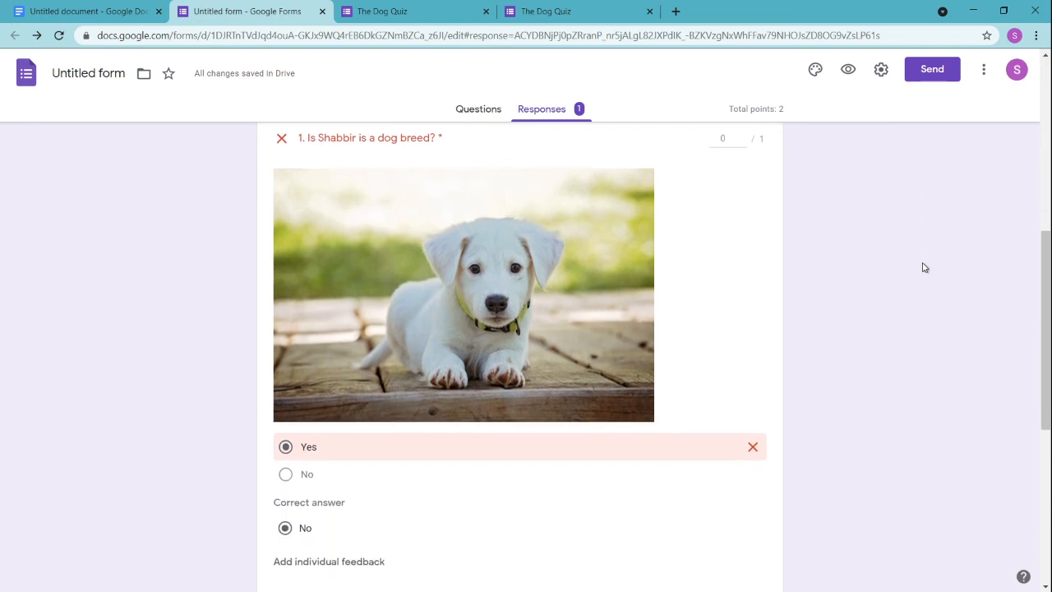
pyautogui.scroll(-3, 924, 267)
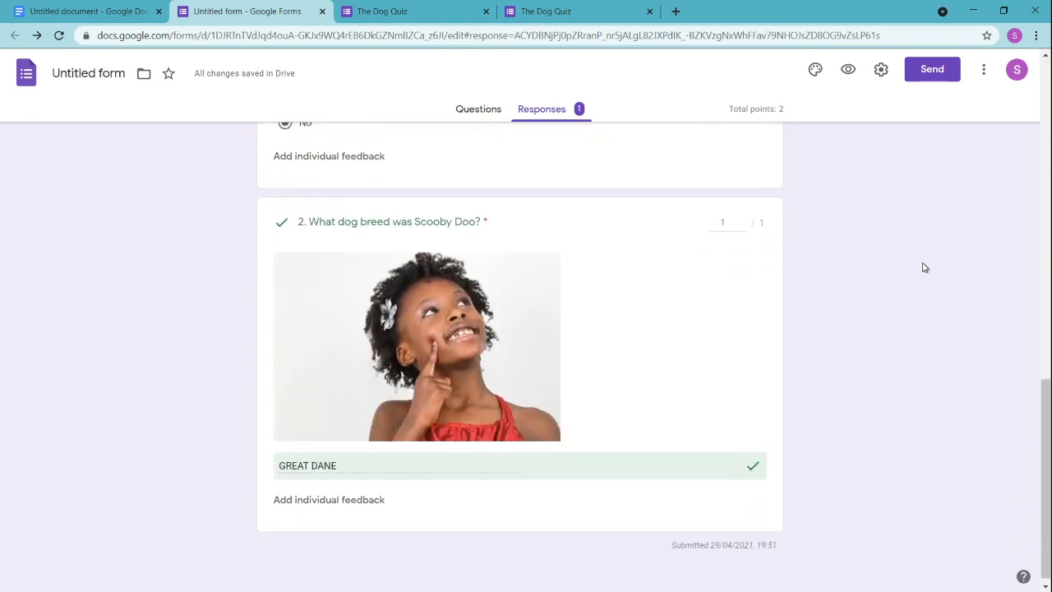
pyautogui.scroll(7, 925, 267)
pyautogui.scroll(4, 924, 267)
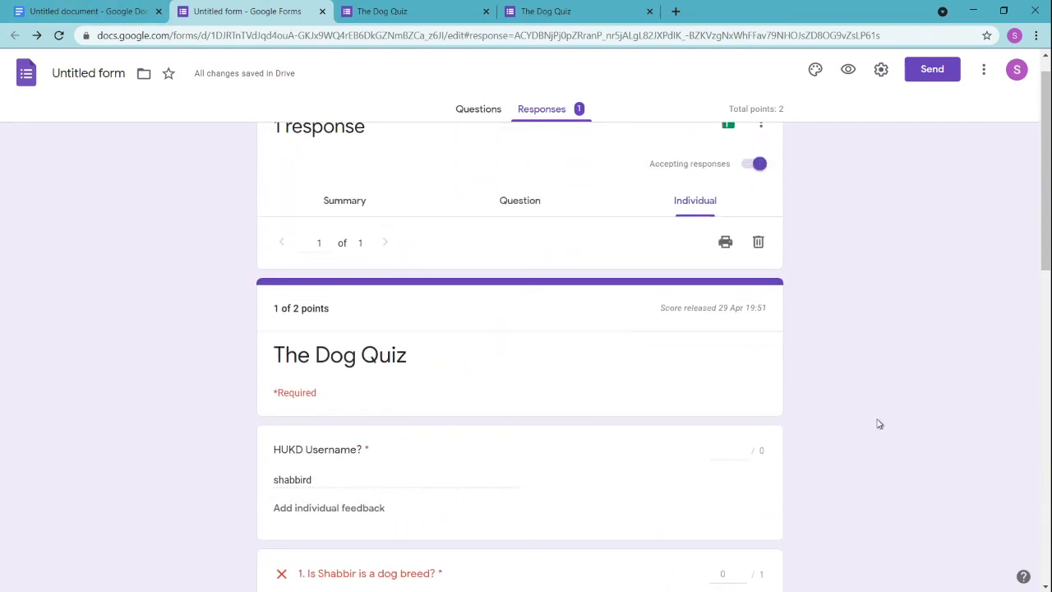
pyautogui.scroll(1, 832, 396)
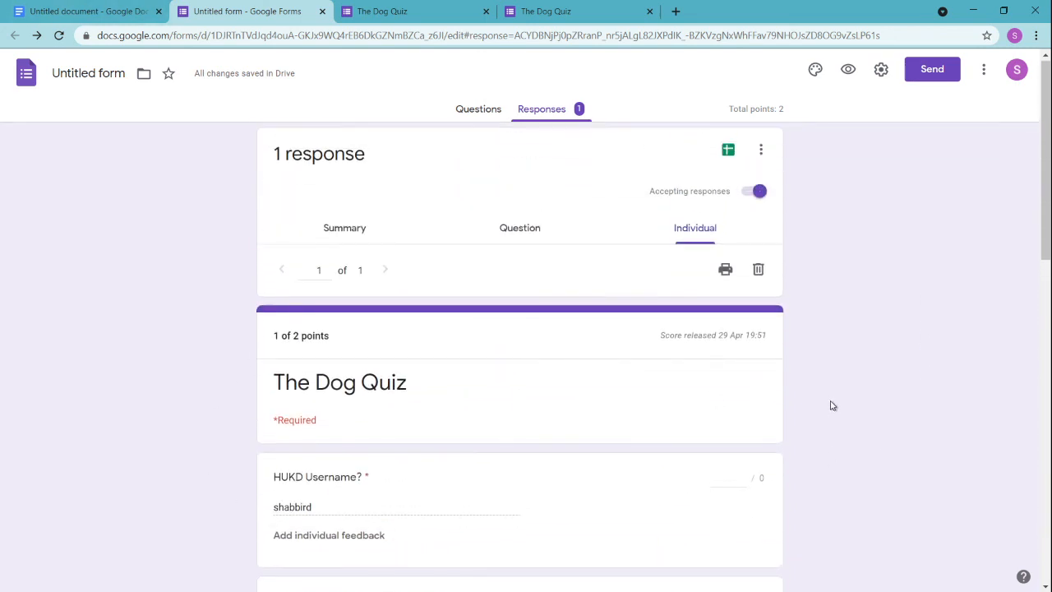
# Set up a new spreadsheet as the response destination and remove "Untitled form" from its name, keeping "(Responses)".
pyautogui.click(727, 154)
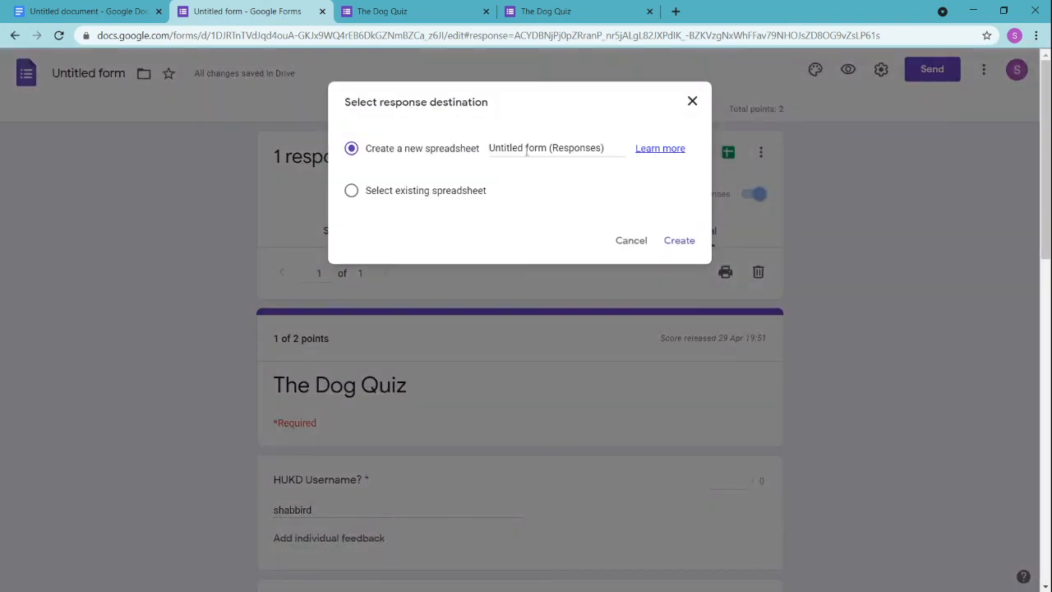
pyautogui.click(534, 151)
pyautogui.press('BackSpace')
pyautogui.press('BackSpace')
pyautogui.press('BackSpace')
pyautogui.press('BackSpace')
pyautogui.press('BackSpace')
pyautogui.press('BackSpace')
pyautogui.press('BackSpace')
pyautogui.press('BackSpace')
pyautogui.press('BackSpace')
pyautogui.press('BackSpace')
pyautogui.press('BackSpace')
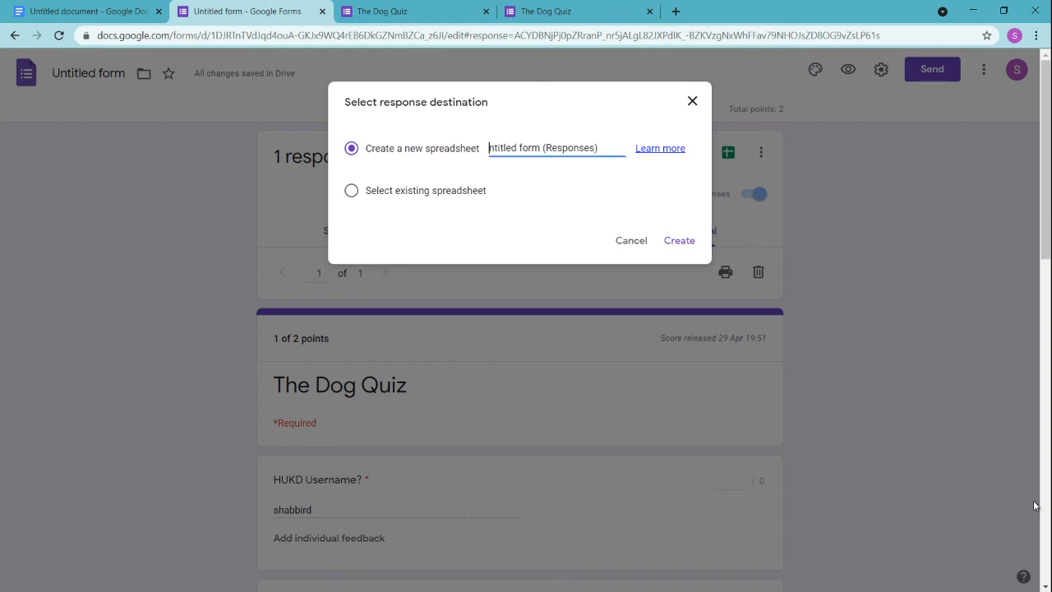
pyautogui.press('Delete')
pyautogui.press('Delete')
pyautogui.press('Delete')
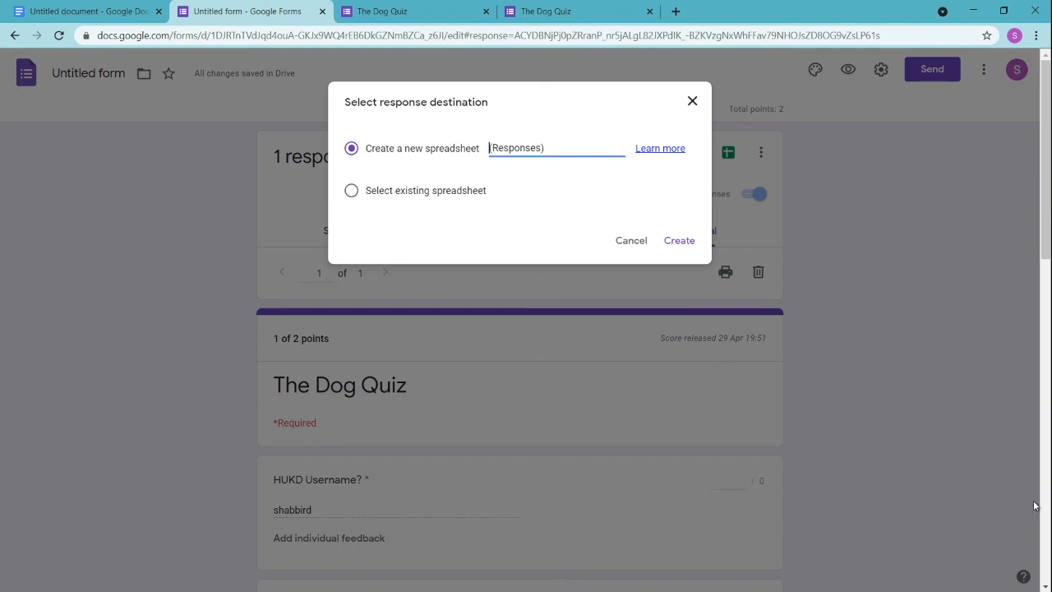
pyautogui.write('aNSWE')
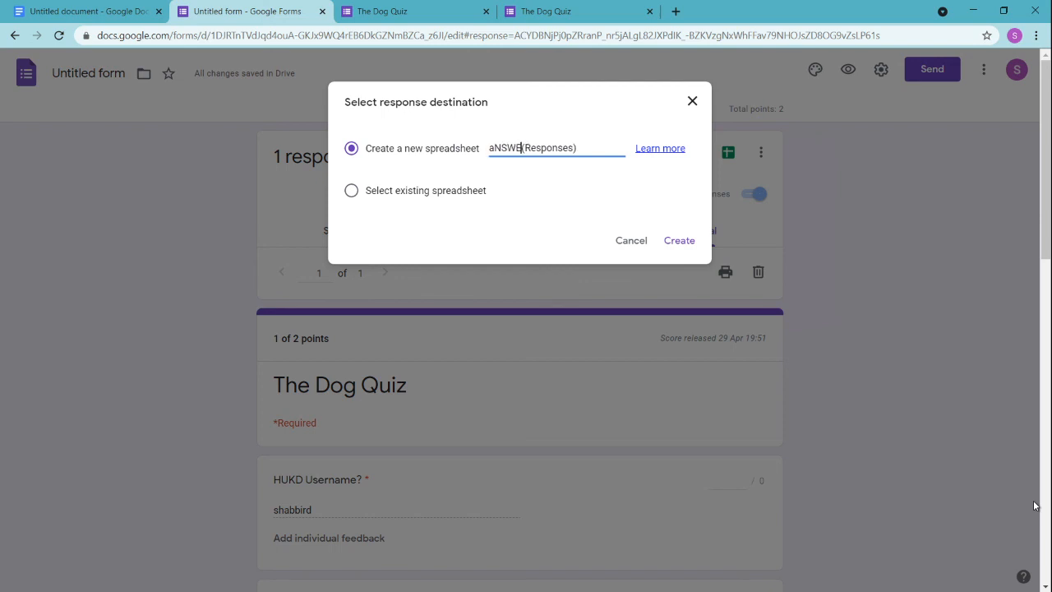
pyautogui.press('BackSpace')
pyautogui.press('BackSpace')
pyautogui.press('BackSpace')
pyautogui.press('BackSpace')
pyautogui.press('BackSpace')
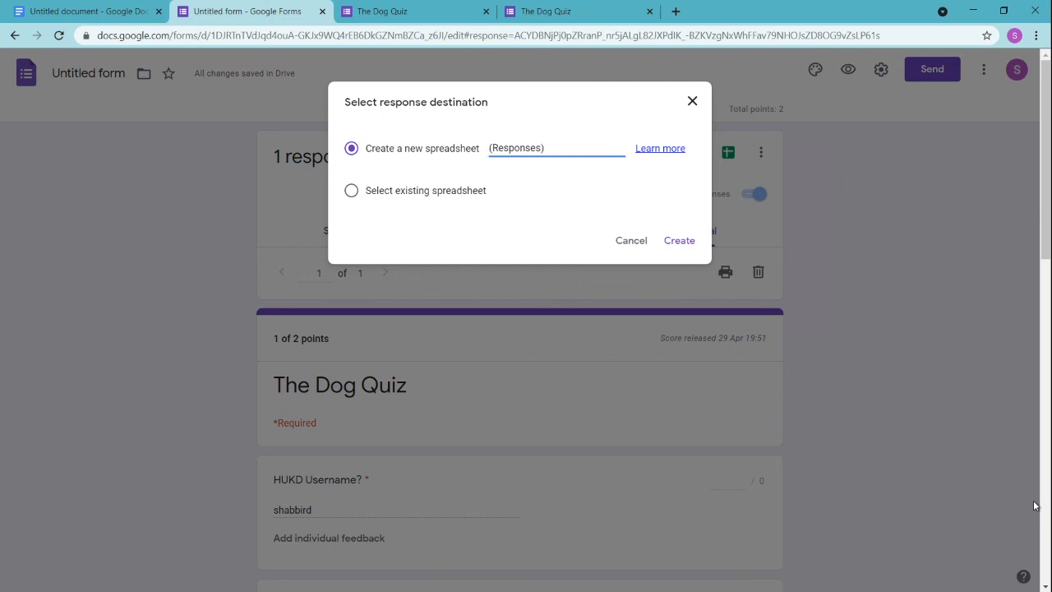
# Create the response spreadsheet under the name "Answers (Responses)", and close it to return to the form.
pyautogui.write('Answers')
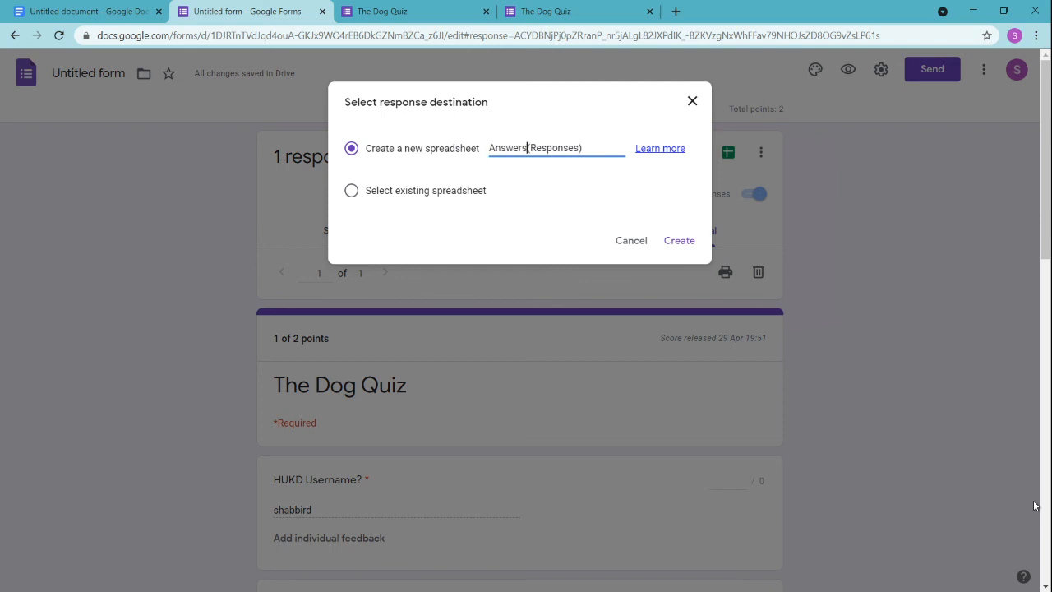
pyautogui.click(687, 243)
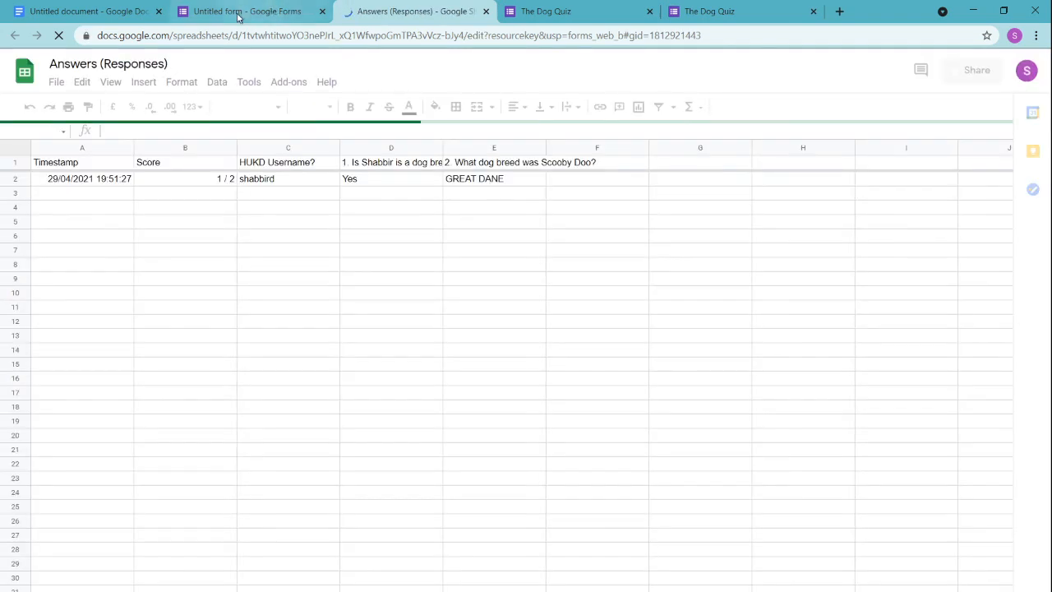
pyautogui.middleClick(408, 18)
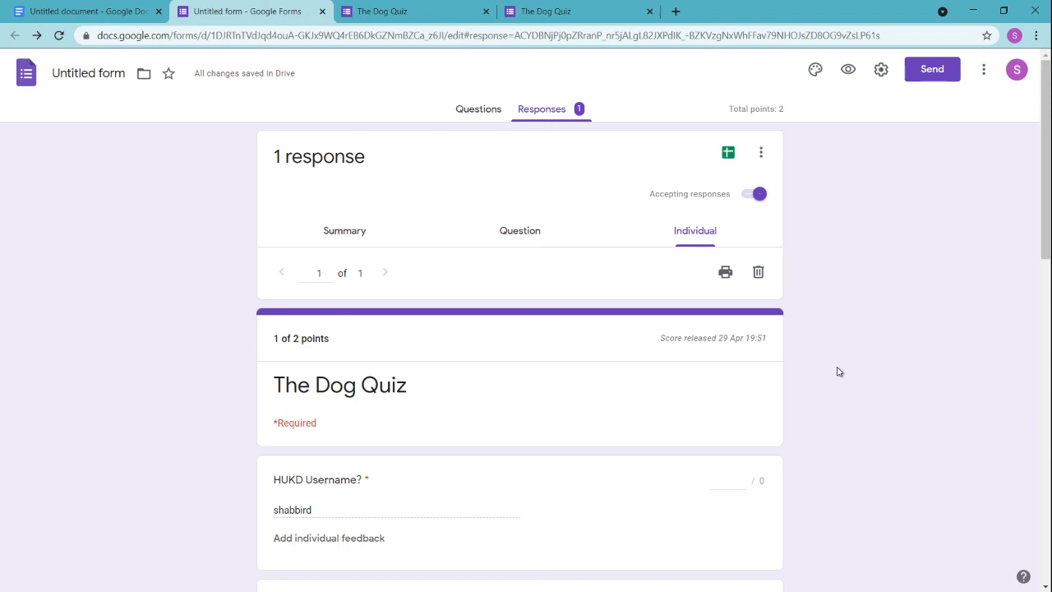
pyautogui.scroll(-1, 838, 371)
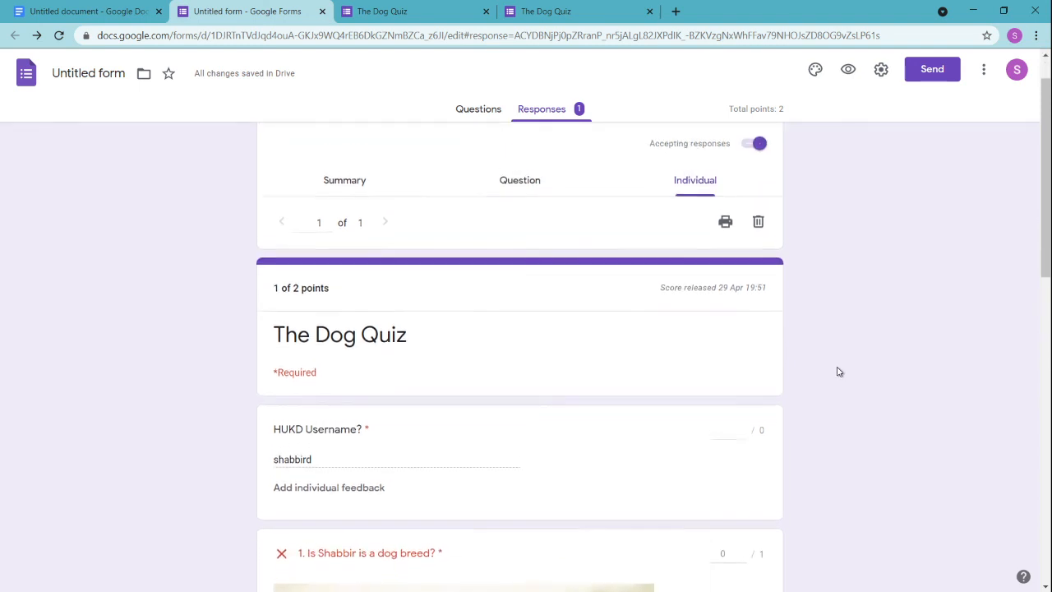
pyautogui.scroll(1, 839, 372)
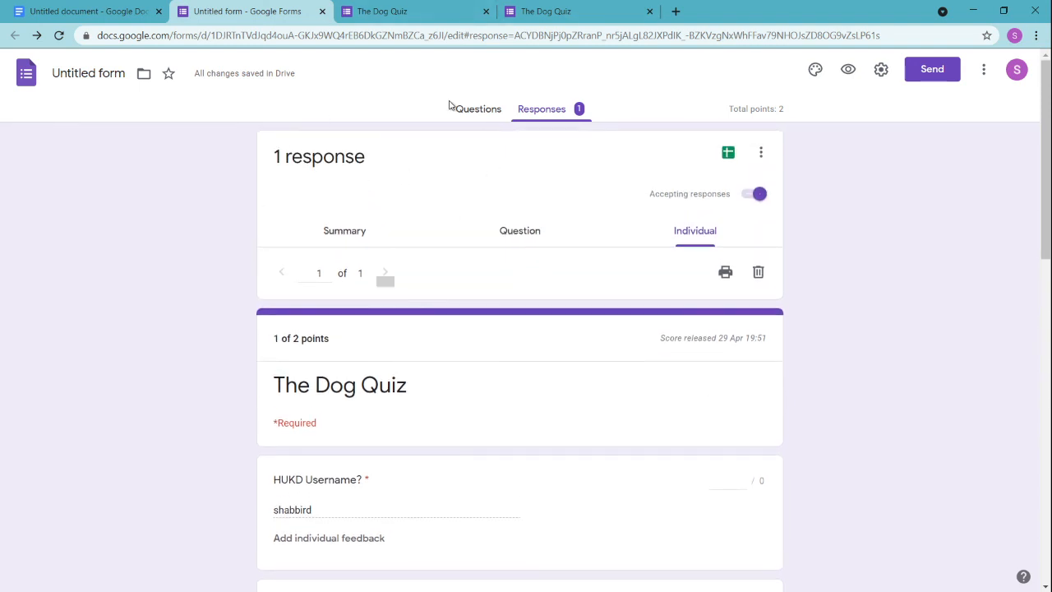